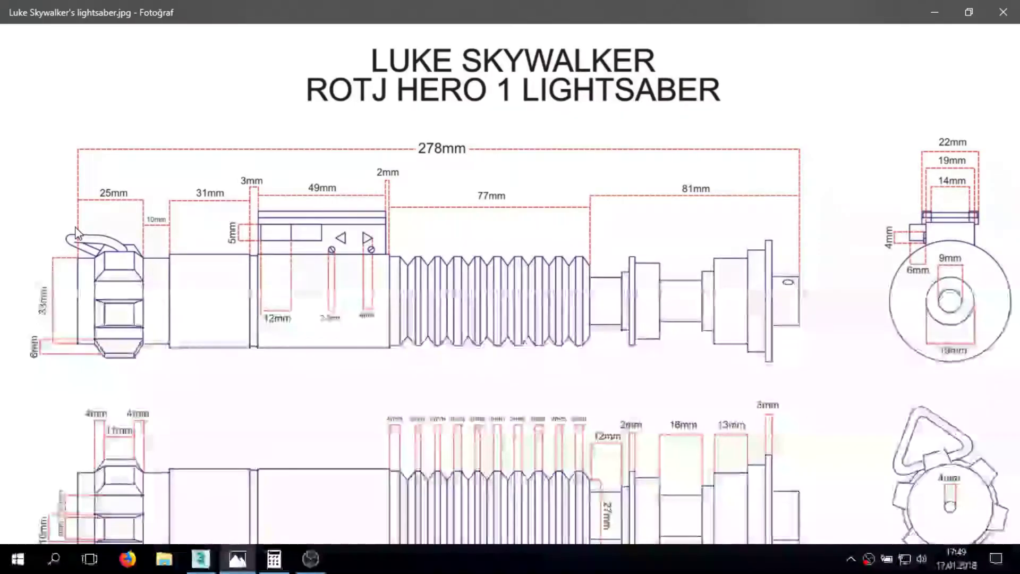
Step: Return from the blueprint in Photos to the Edit Poly cylinder in 3ds Max
click(195, 563)
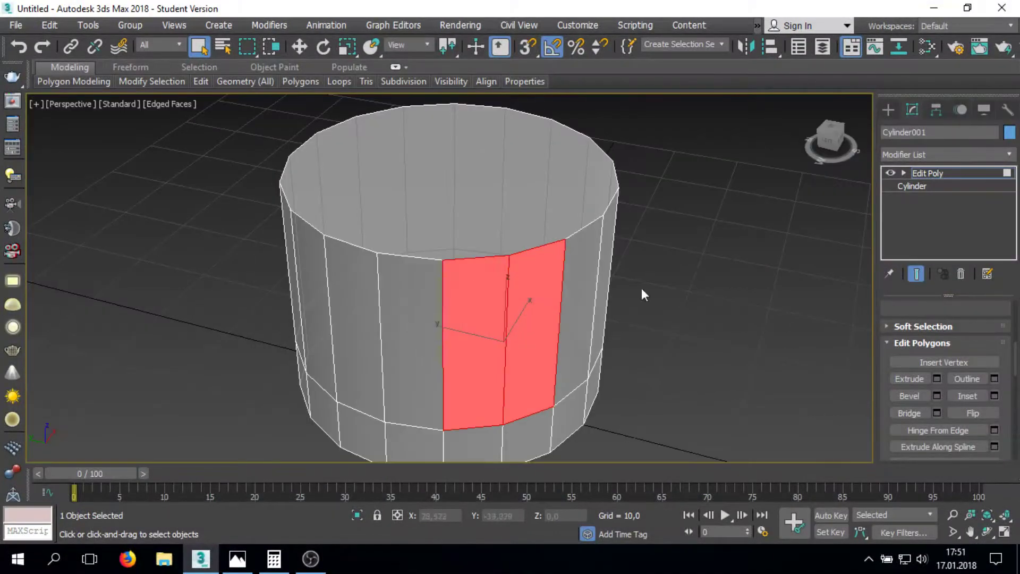
Step: Adjust the detached Object001 panel's vertices in orthographic wireframe view, then return to shaded object mode
key(F3)
key(u)
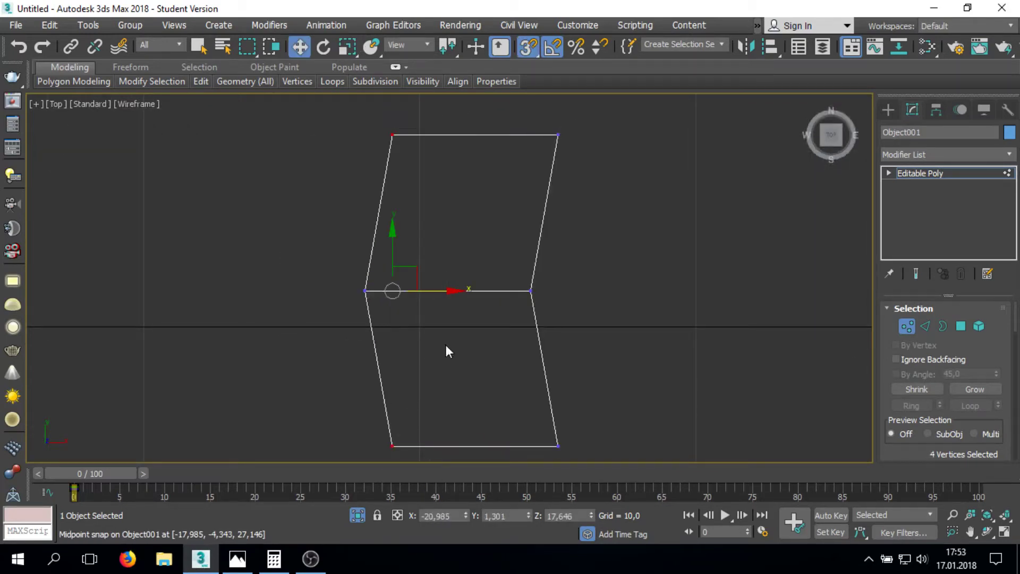
key(1)
key(F3)
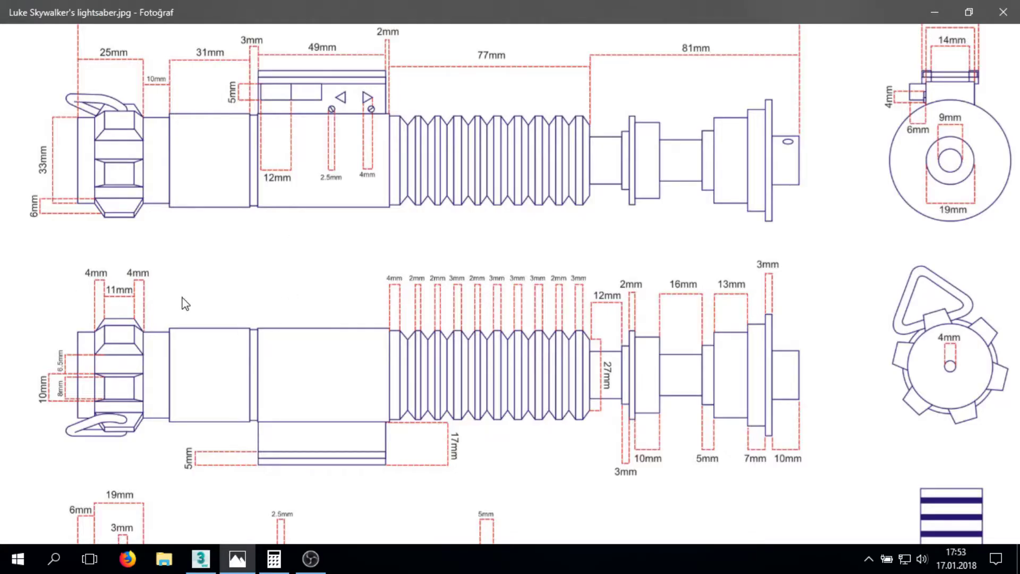
Step: Check the blueprint, then Shift-rotate copies of the panel around the cylinder
scroll(137, 340, down, 2)
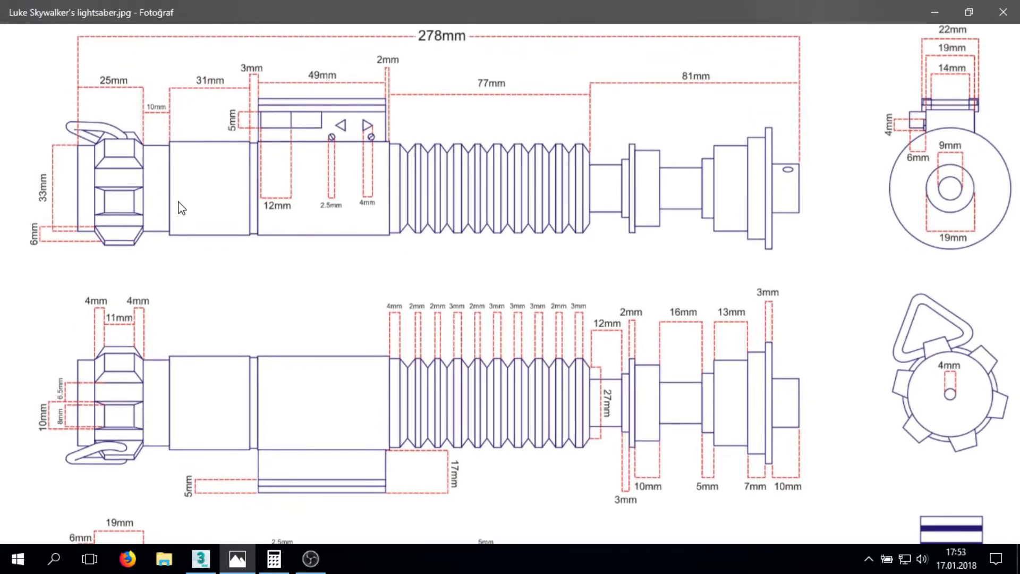
key(alt+Tab)
click(200, 563)
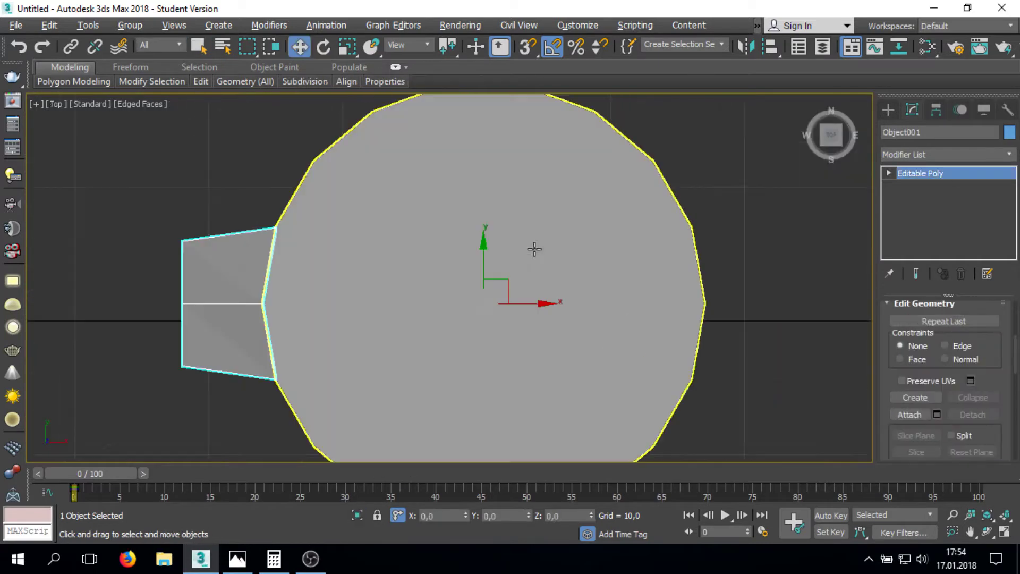
shift+drag(562, 259, 563, 260)
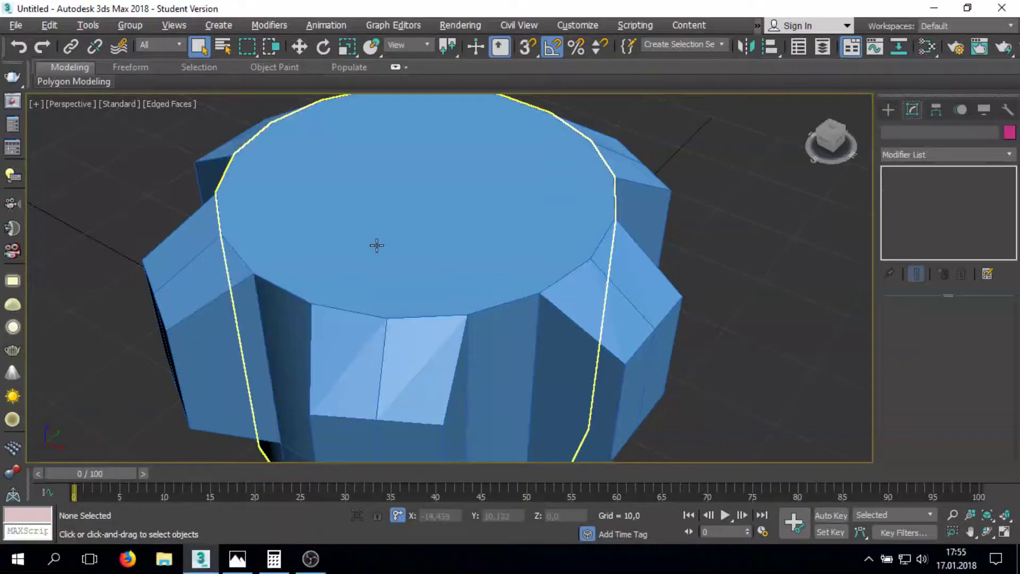
Step: Return to 3ds Max and select the cylinder's top polygon
click(376, 245)
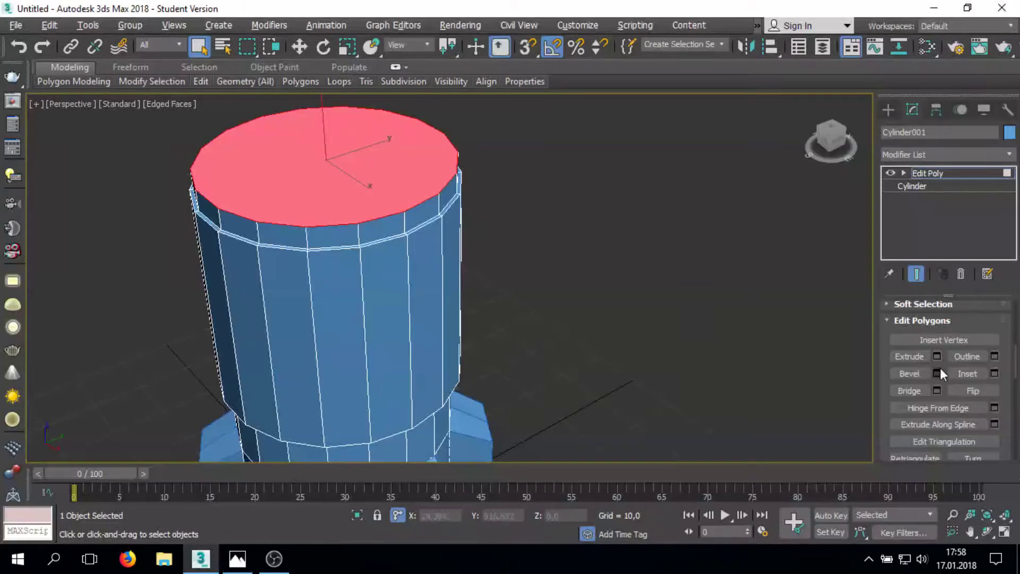
Step: Confirm the top-face bevel and extrude the top upward in thin ring sections
click(457, 351)
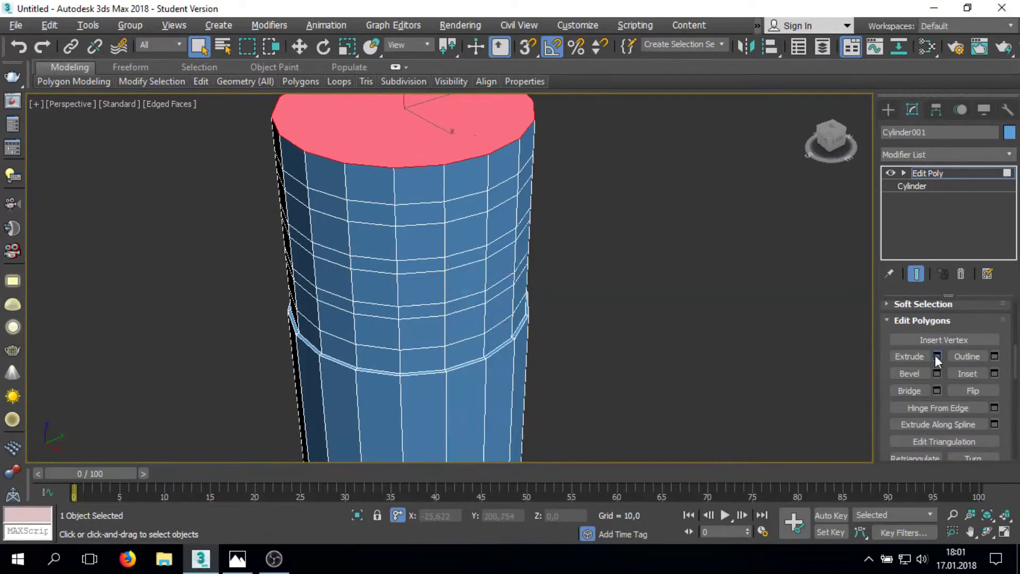
click(937, 357)
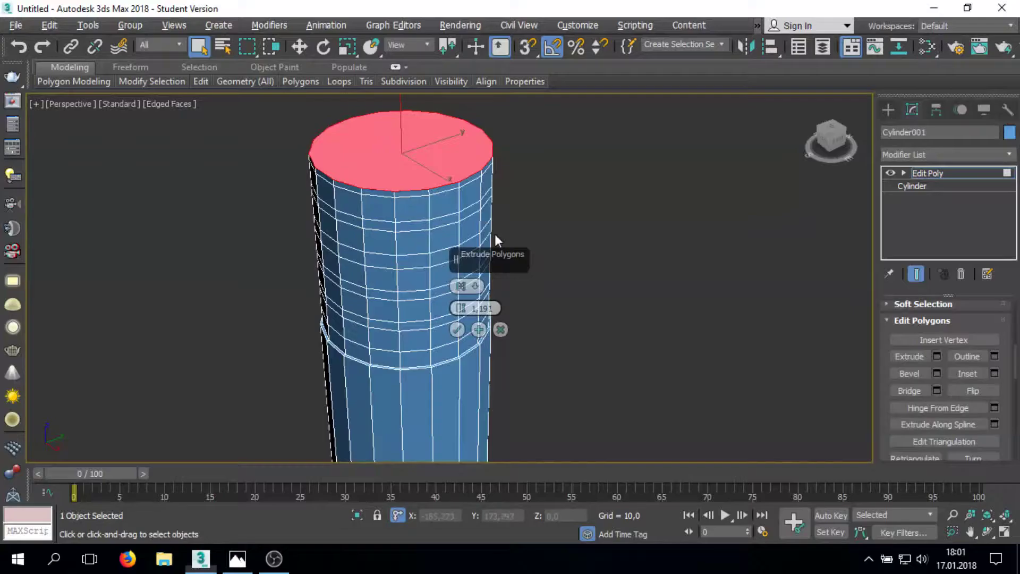
scroll(456, 246, up, 5)
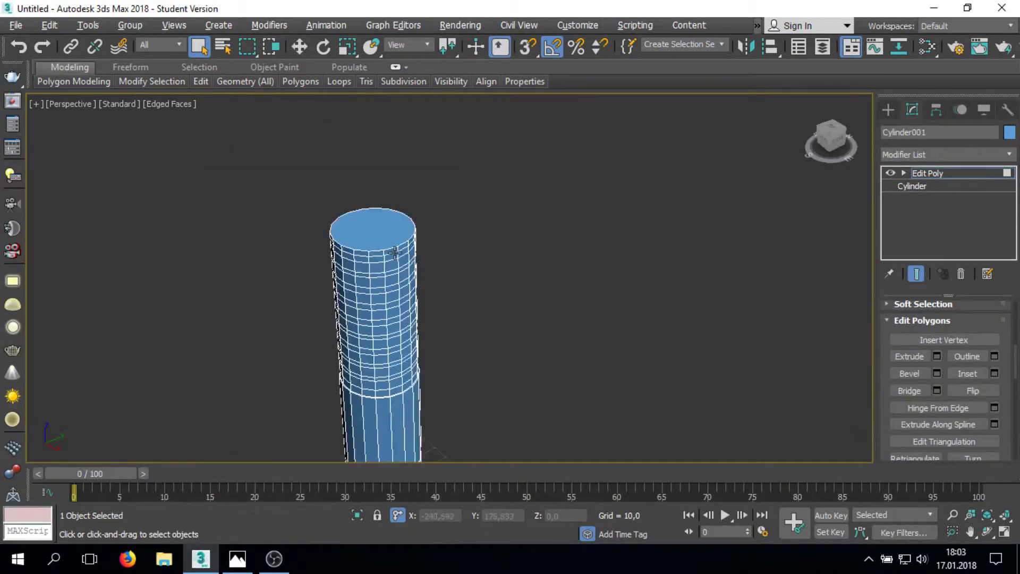
Step: Frame the cylinder's top in Front view with Edge mode, then compare with the blueprint
key(f)
key(2)
mouse_move(568, 212)
middle_down()
mouse_move(453, 228)
mouse_move(528, 305)
middle_up()
scroll(503, 203, down, 4)
key(alt+Tab)
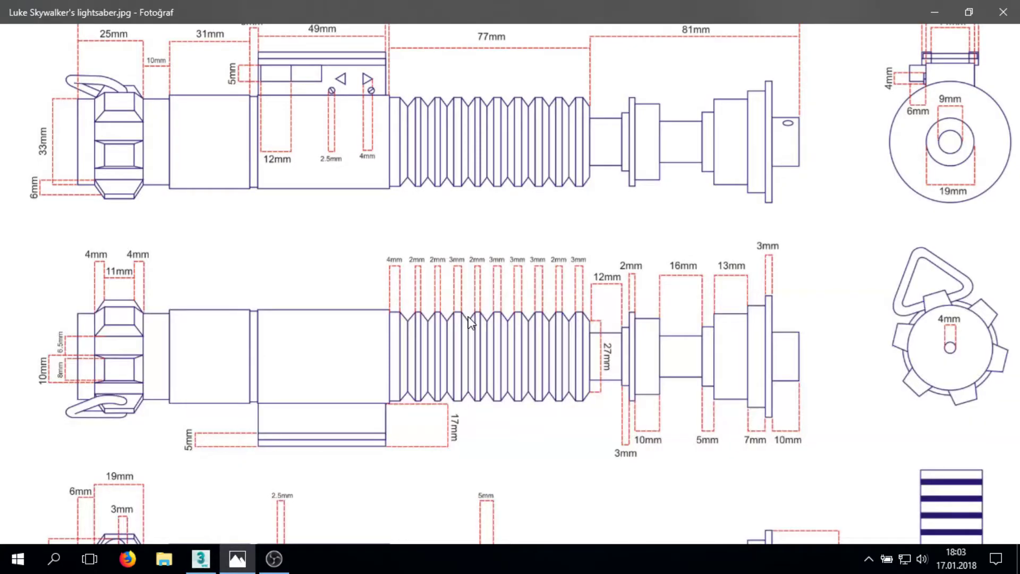
Step: Connect the grip's selected vertical edges with 1 segment
key(alt+Tab)
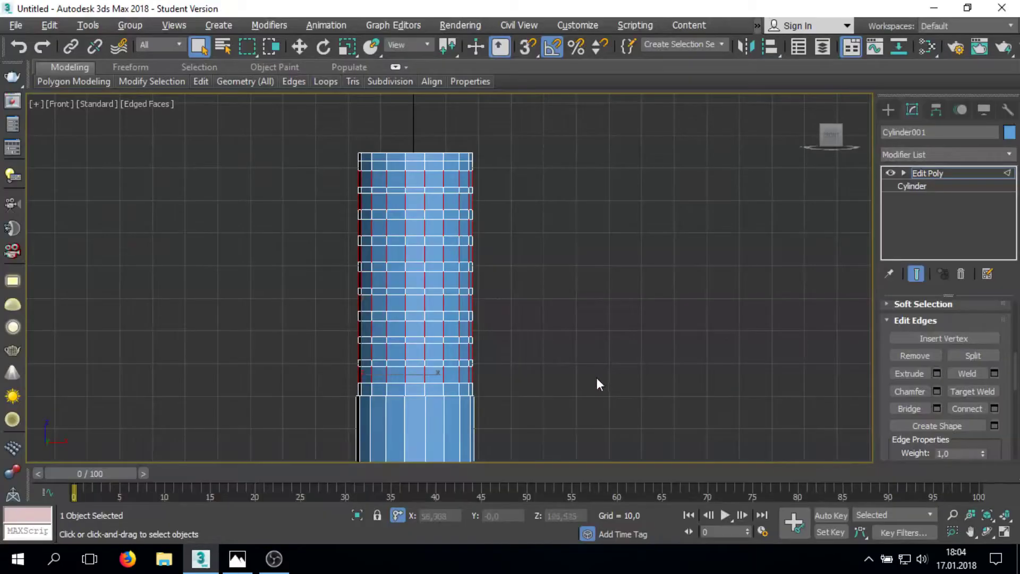
click(458, 352)
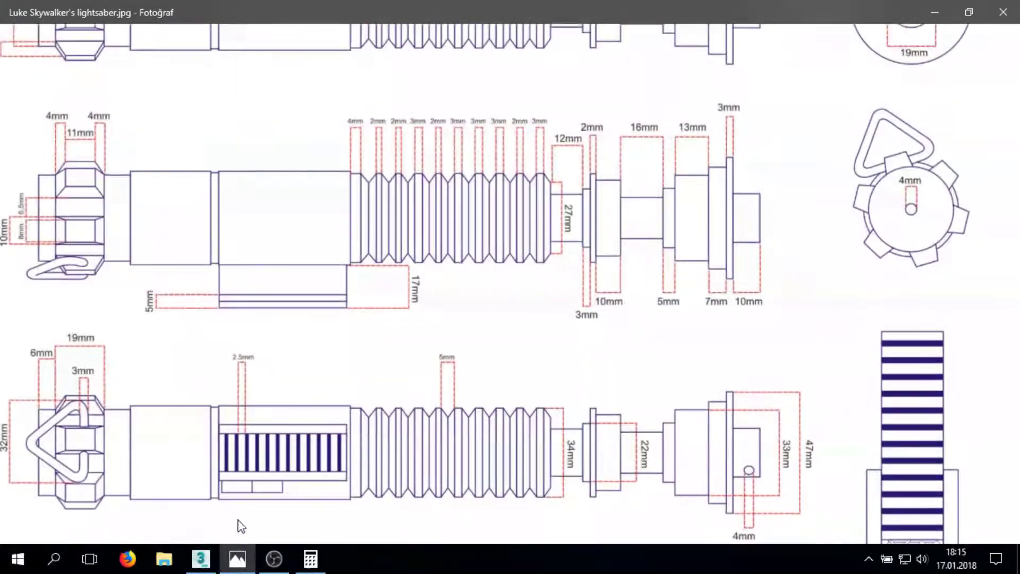
Step: Read the lower hilt measurements on the blueprint and compute a size in Calculator
scroll(595, 412, up, 5)
scroll(603, 432, down, 4)
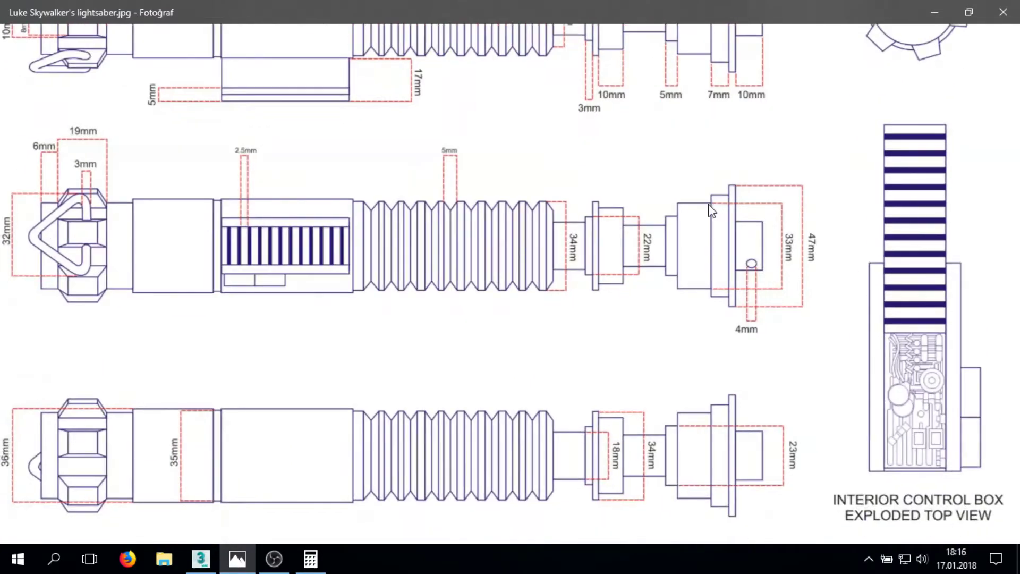
scroll(558, 138, up, 2)
scroll(525, 118, down, 2)
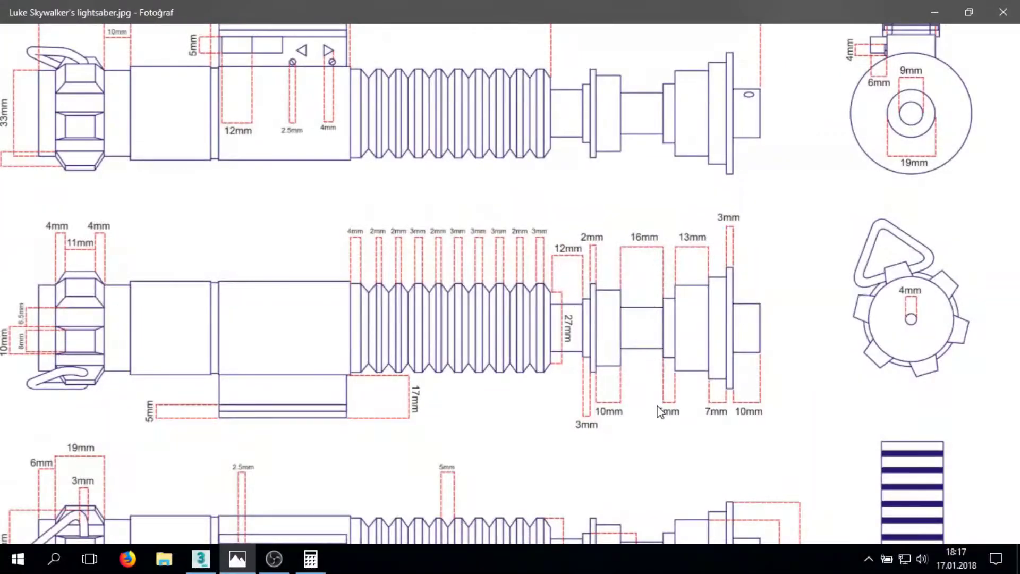
scroll(634, 282, down, 5)
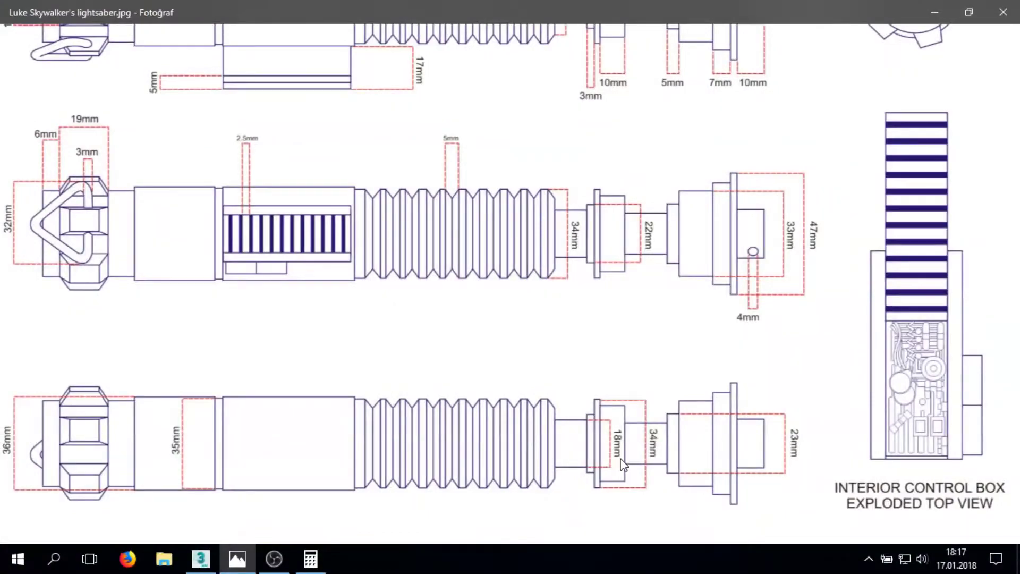
scroll(353, 529, up, 1)
click(310, 558)
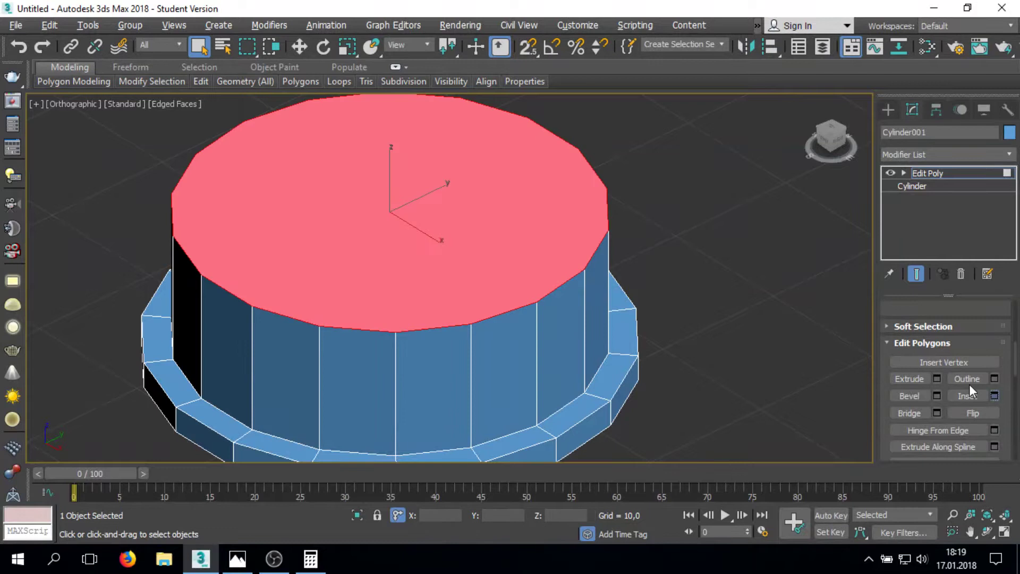
Step: Inset the cylinder's top face to form a rim
click(995, 396)
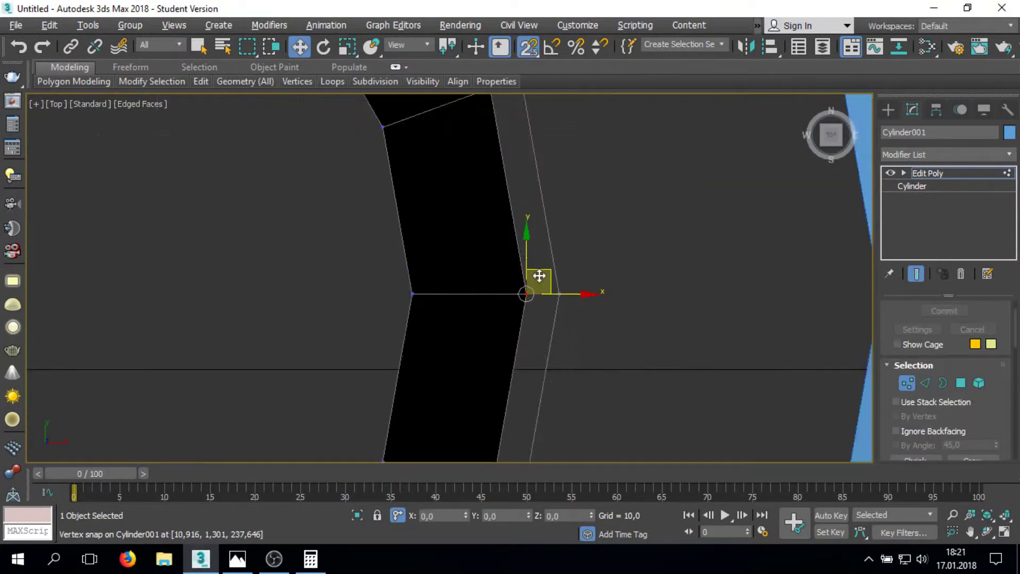
scroll(539, 275, up, 5)
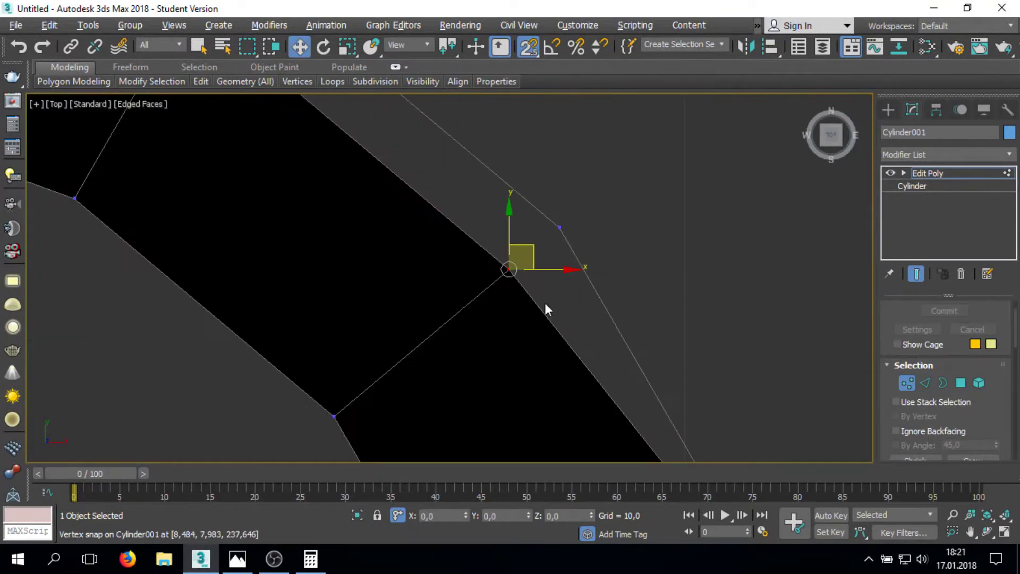
scroll(415, 277, up, 3)
scroll(220, 353, down, 3)
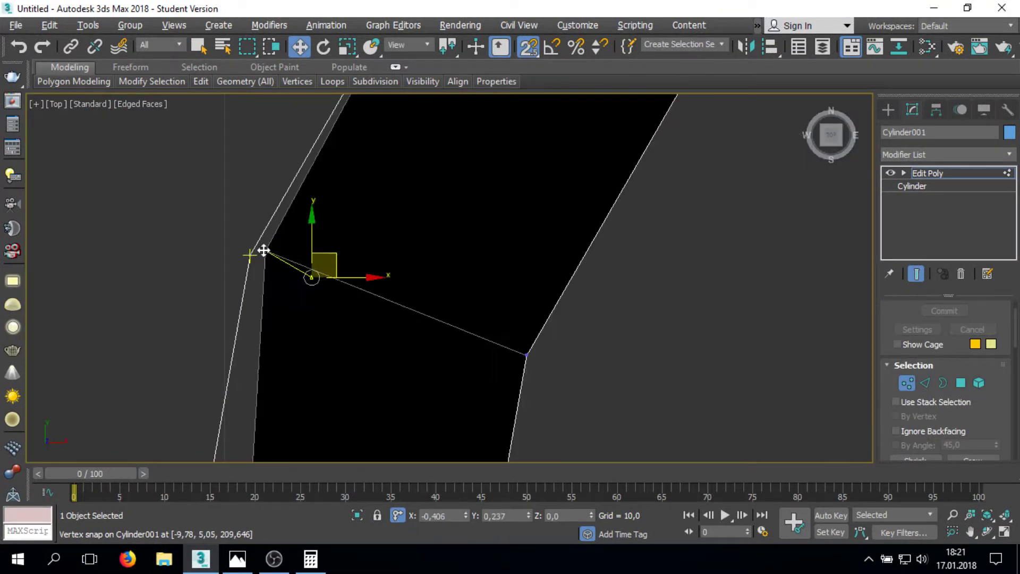
scroll(260, 250, up, 2)
scroll(303, 303, up, 2)
Step: Snap the new ring's vertices in line with the panel corners in Top view
drag(307, 283, 365, 381)
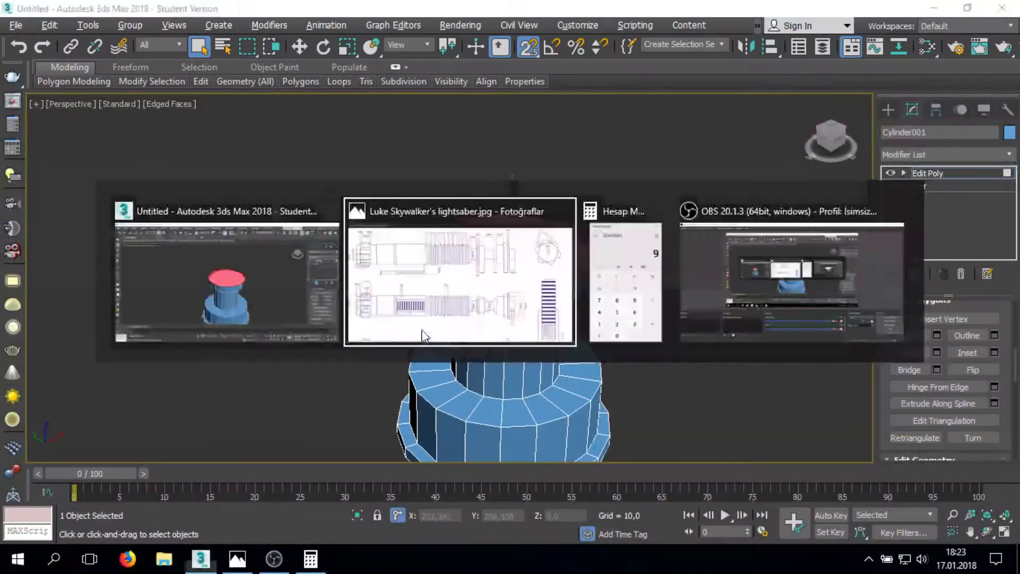
scroll(649, 344, down, 3)
key(alt+Tab)
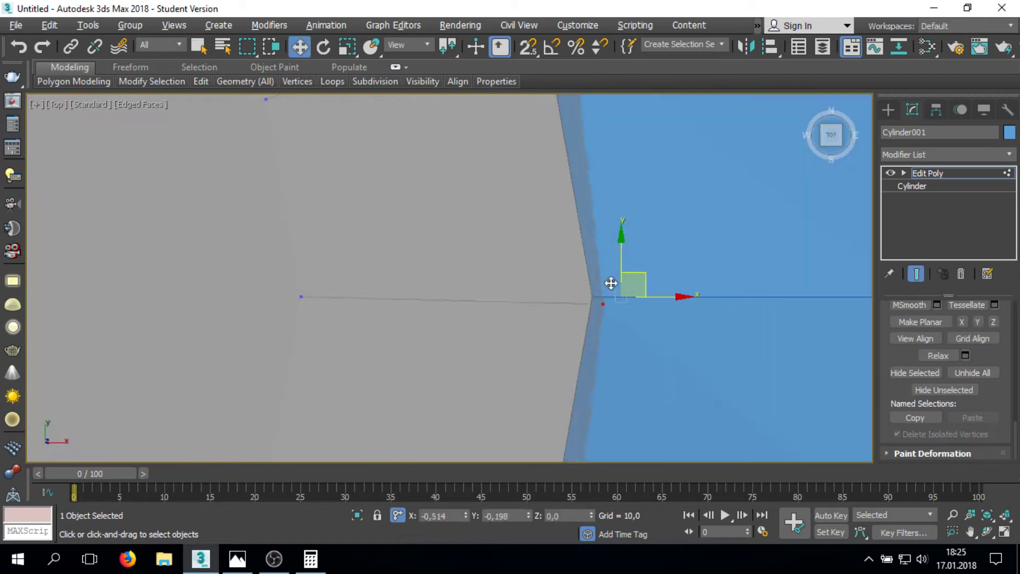
scroll(462, 232, down, 5)
scroll(442, 335, up, 5)
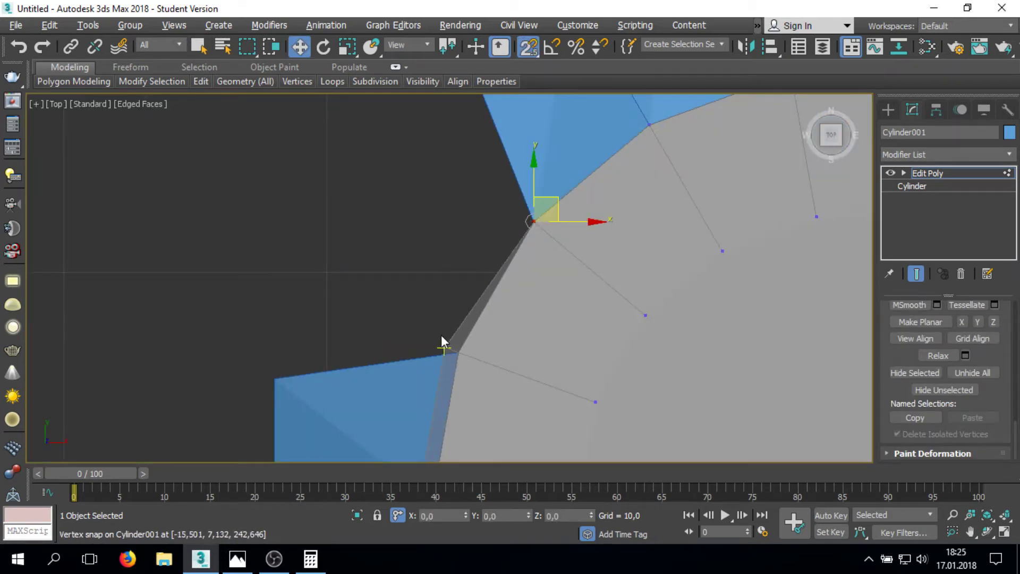
scroll(441, 308, up, 3)
scroll(479, 272, up, 3)
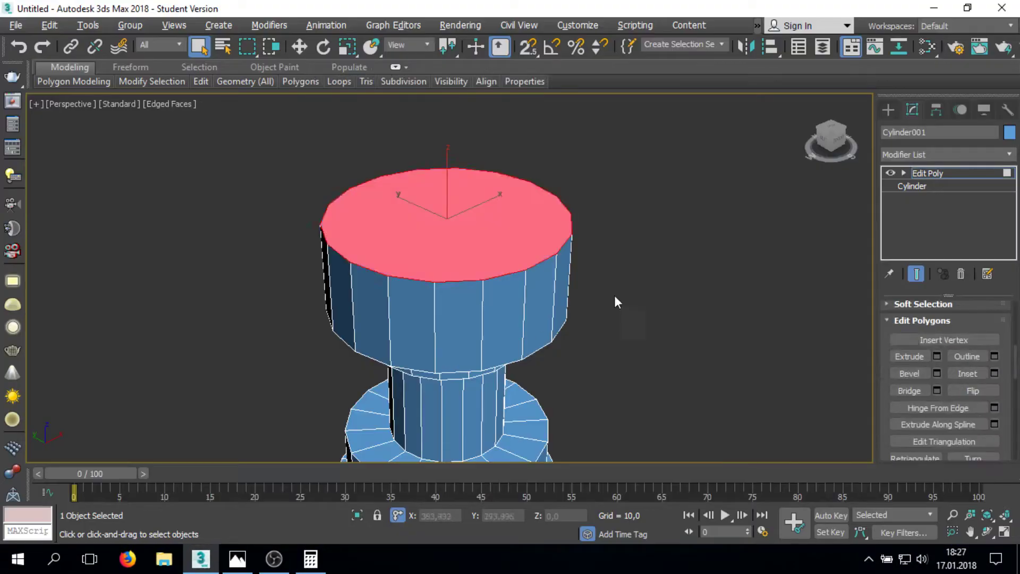
key(alt+Tab)
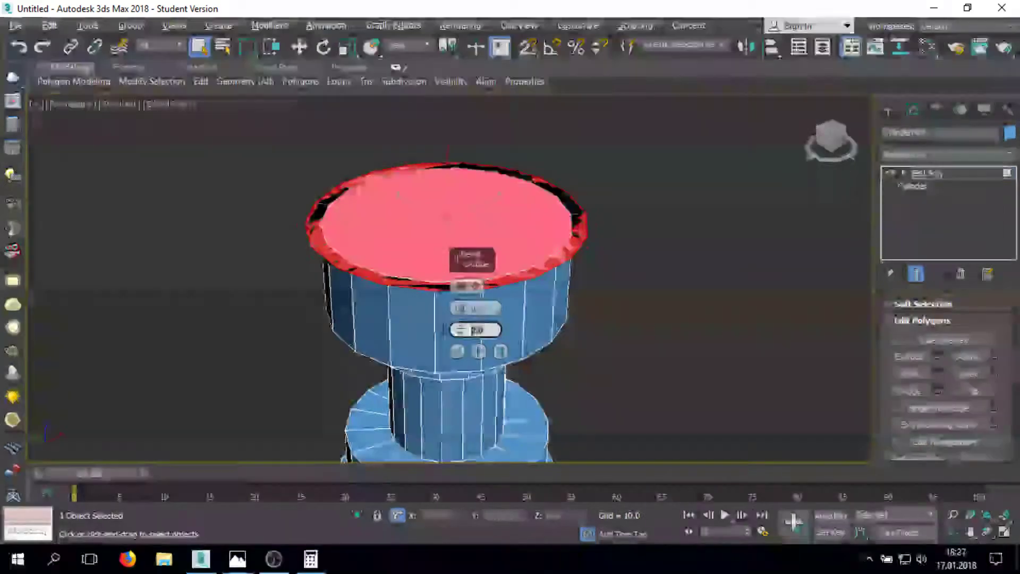
Step: Consult the calculator result and the lower hilt drawings on the blueprint
scroll(689, 290, down, 3)
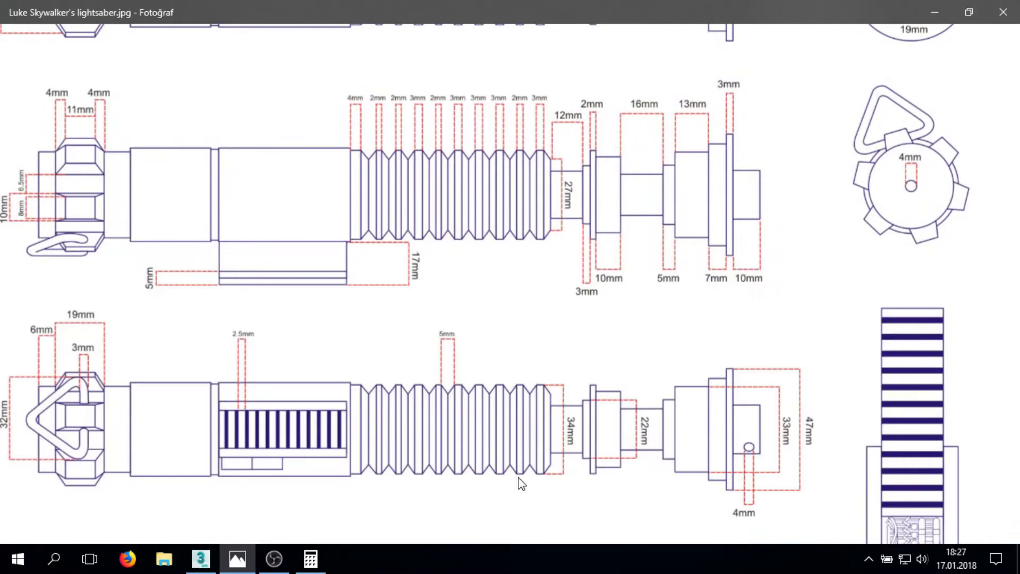
key(alt+Tab)
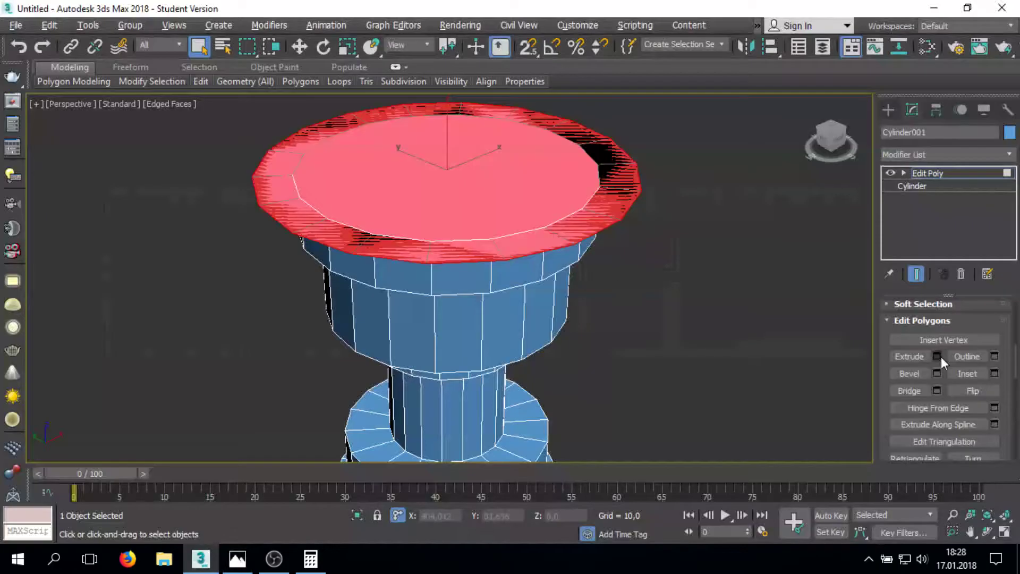
click(253, 553)
mouse_move(642, 337)
mouse_down()
mouse_move(642, 141)
mouse_move(608, 205)
mouse_move(608, 532)
mouse_move(590, 215)
mouse_up()
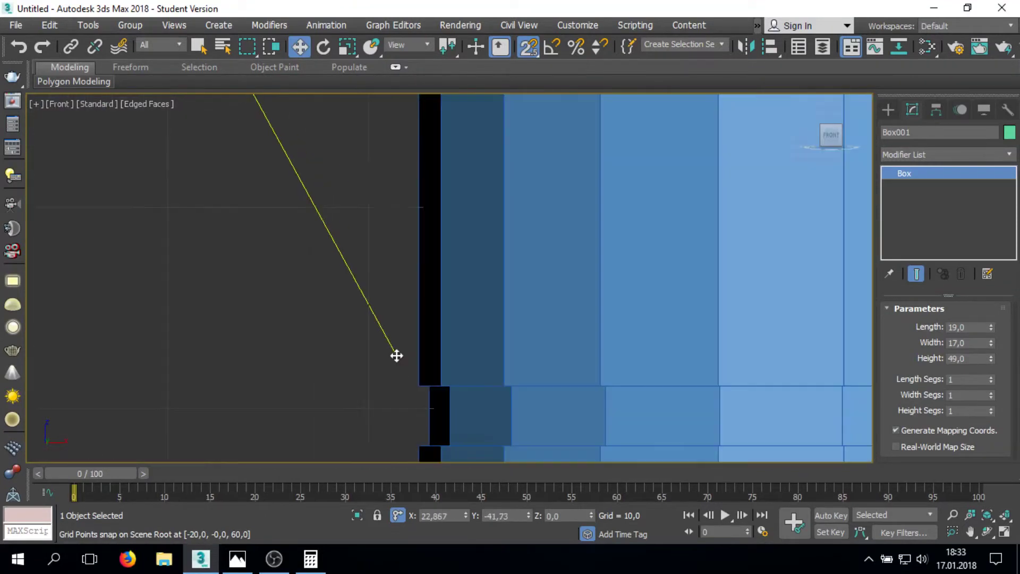
Step: Enable 3D snapping and create a 19 × 17 × 49 box beside the grip cylinder
click(527, 115)
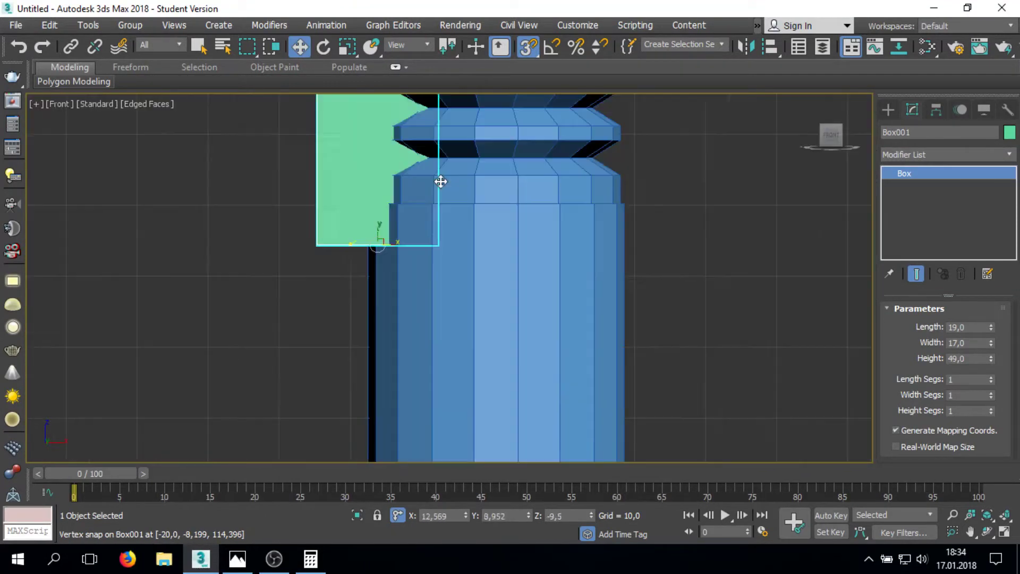
scroll(343, 234, down, 5)
scroll(338, 246, up, 8)
scroll(330, 308, up, 3)
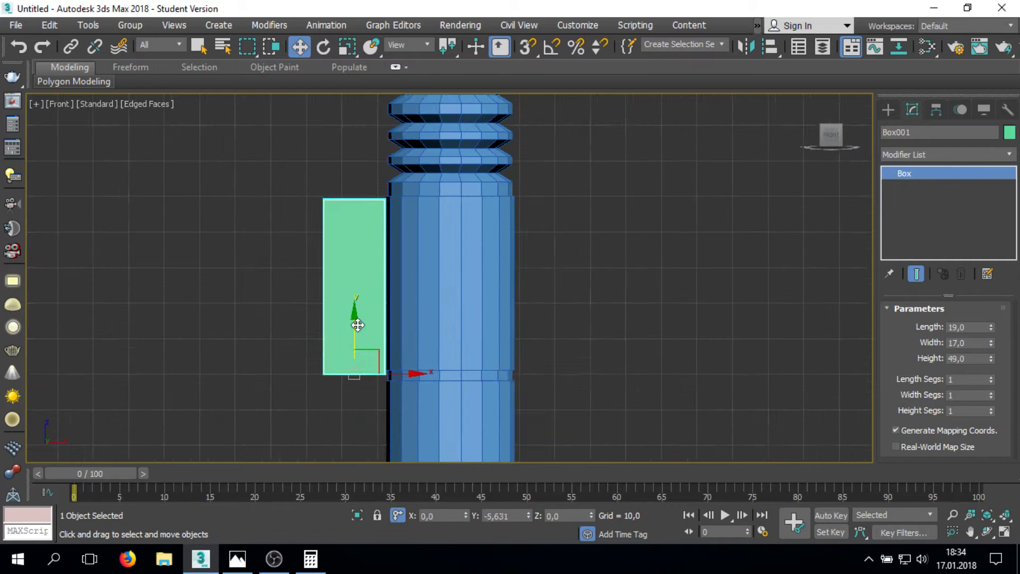
scroll(386, 233, up, 3)
scroll(347, 286, up, 3)
key(alt+Tab)
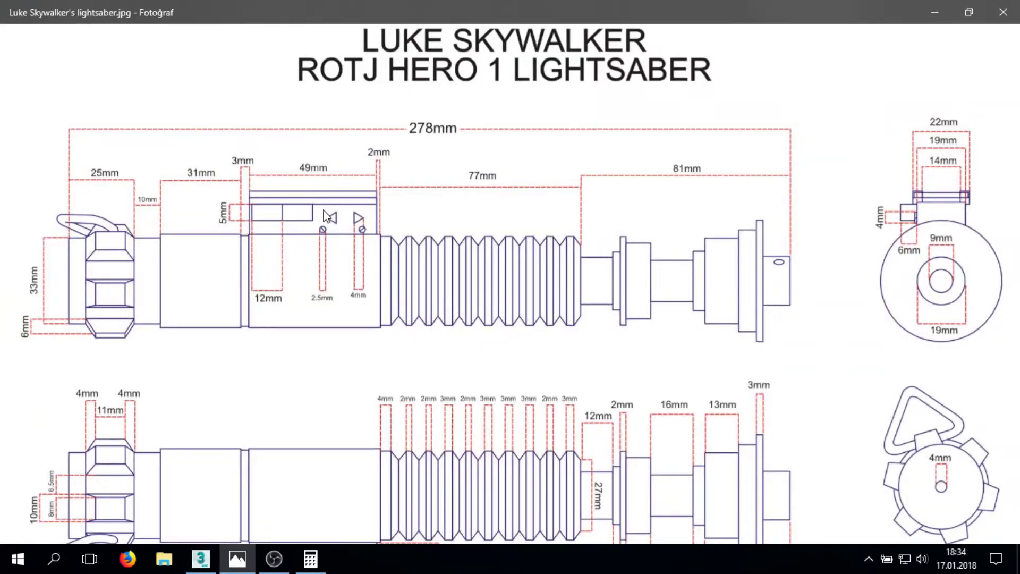
key(alt+Tab)
Step: Select the green side-panel box and orbit around it, checking the blueprint
scroll(340, 266, up, 3)
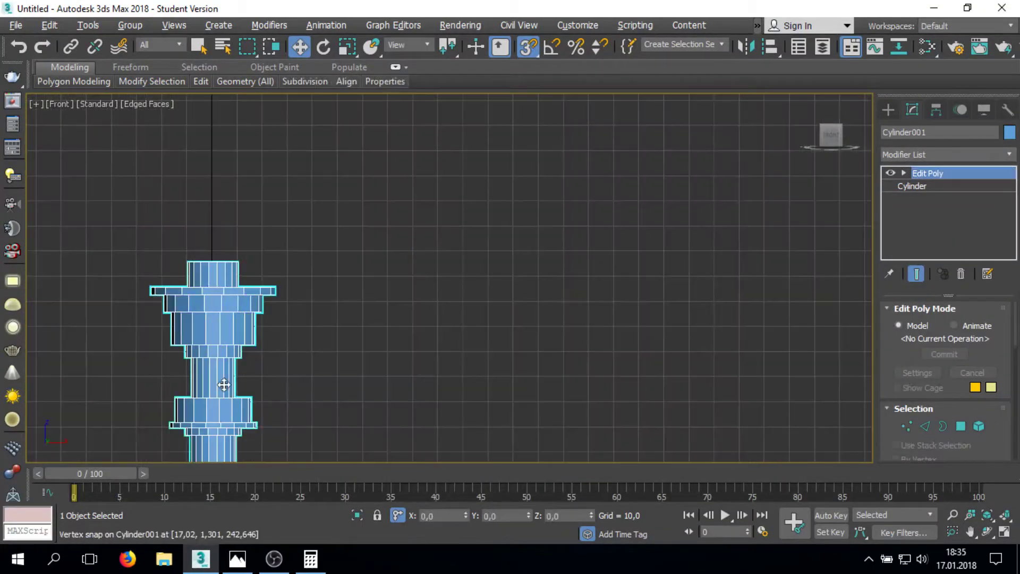
scroll(355, 290, up, 2)
key(1)
scroll(503, 317, down, 3)
scroll(503, 318, up, 4)
key(alt+Tab)
Step: Add Edit Poly to Box001, bevel its outer face and start a 1.838 inset
key(alt+Tab)
scroll(264, 301, up, 2)
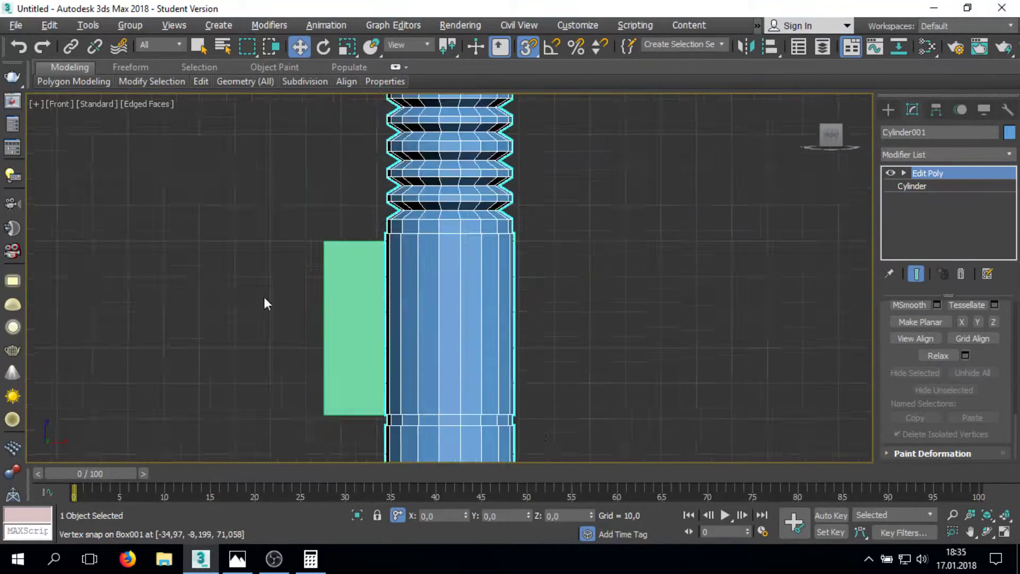
click(391, 164)
scroll(392, 164, up, 3)
scroll(393, 393, down, 2)
mouse_move(393, 393)
alt+middle_down()
mouse_move(221, 338)
mouse_move(456, 303)
mouse_move(610, 190)
alt+middle_up()
click(946, 154)
key(alt+Tab)
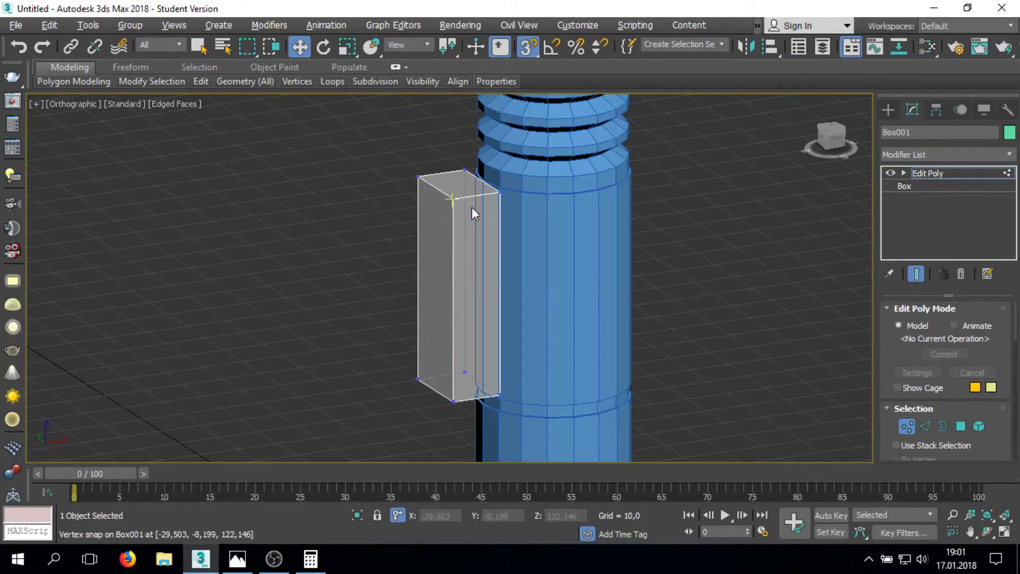
click(938, 374)
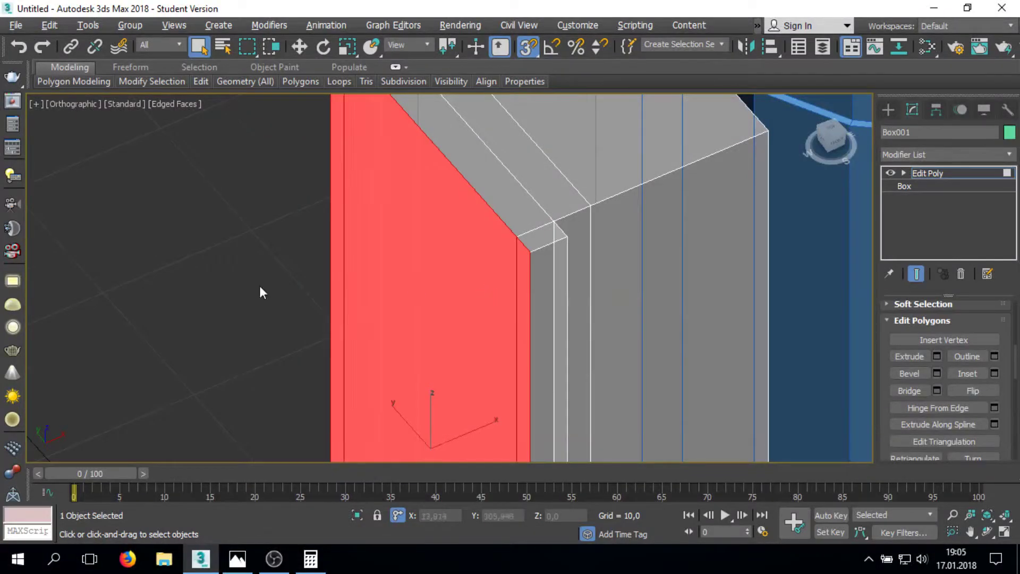
click(994, 373)
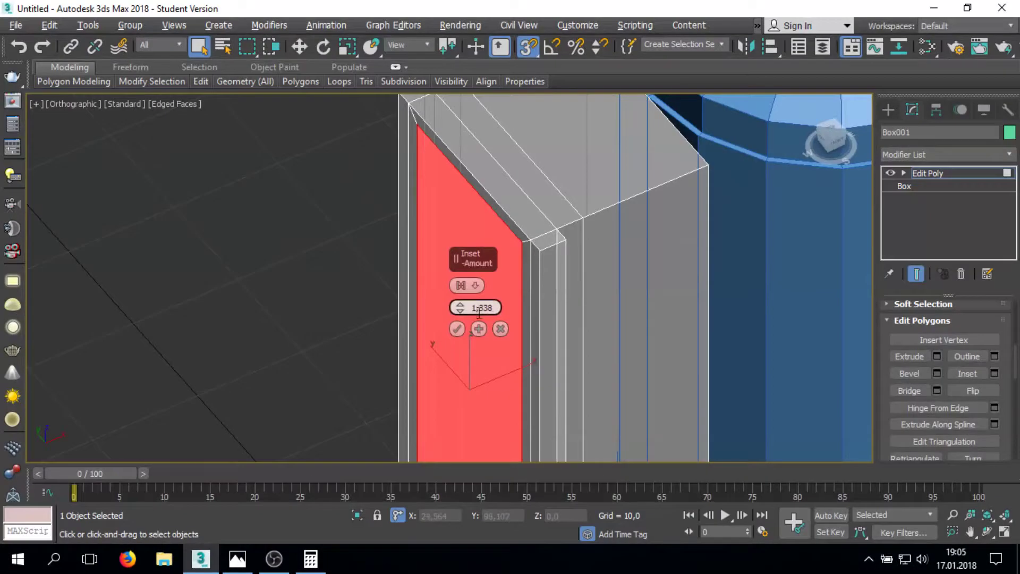
Step: Orbit around the side panel to view its outer face edge-on and from below
alt+middle_drag(495, 223, 493, 387)
mouse_move(585, 372)
alt+middle_down()
mouse_move(538, 353)
mouse_move(563, 346)
alt+middle_up()
scroll(605, 275, up, 5)
scroll(511, 403, down, 3)
scroll(512, 403, up, 4)
scroll(277, 176, down, 3)
scroll(418, 206, down, 3)
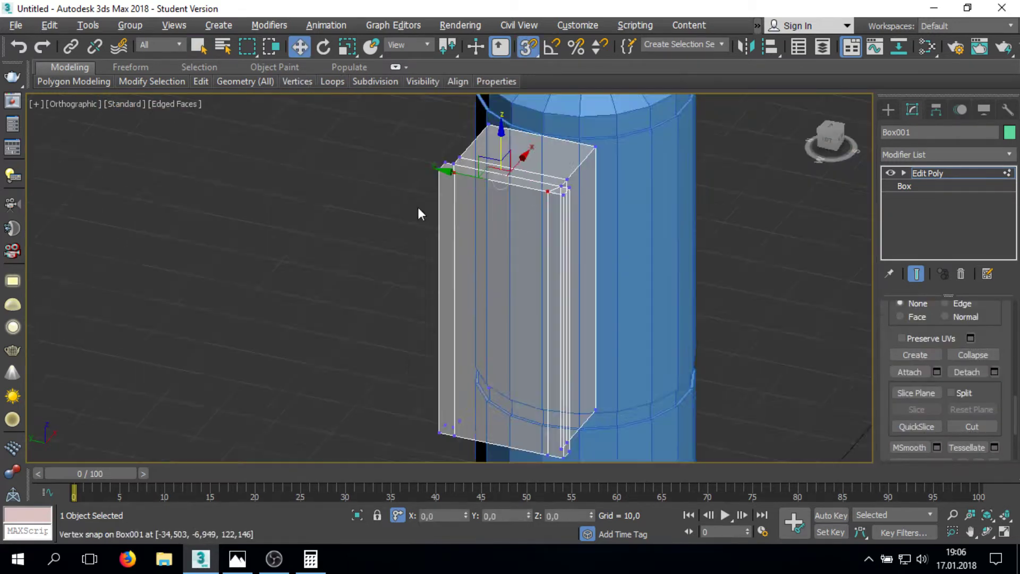
key(alt+Tab)
key(alt+Tab)
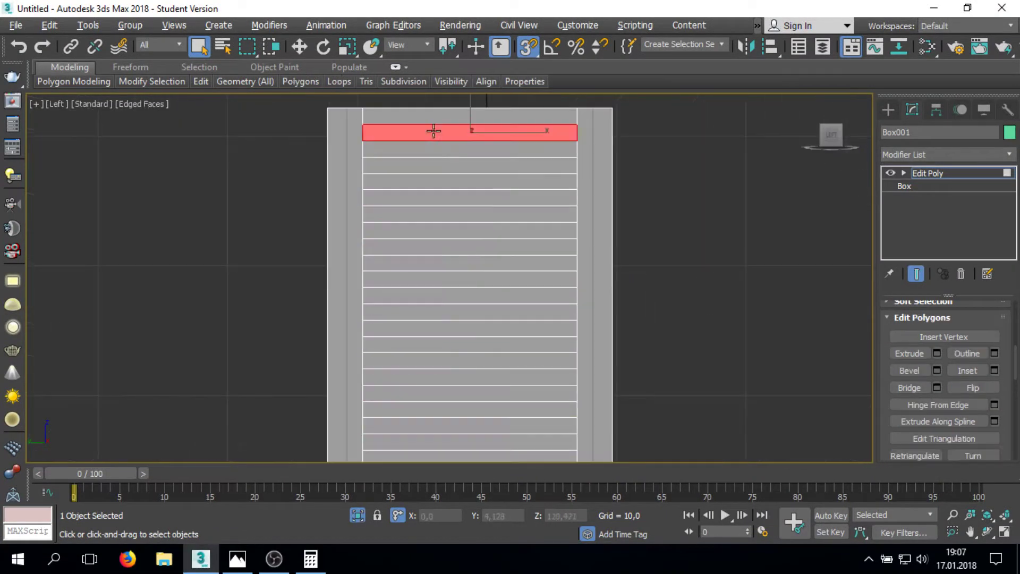
Step: Select alternating horizontal strips on the side panel's outer face
ctrl+click(412, 303)
ctrl+click(409, 354)
scroll(395, 345, down, 1)
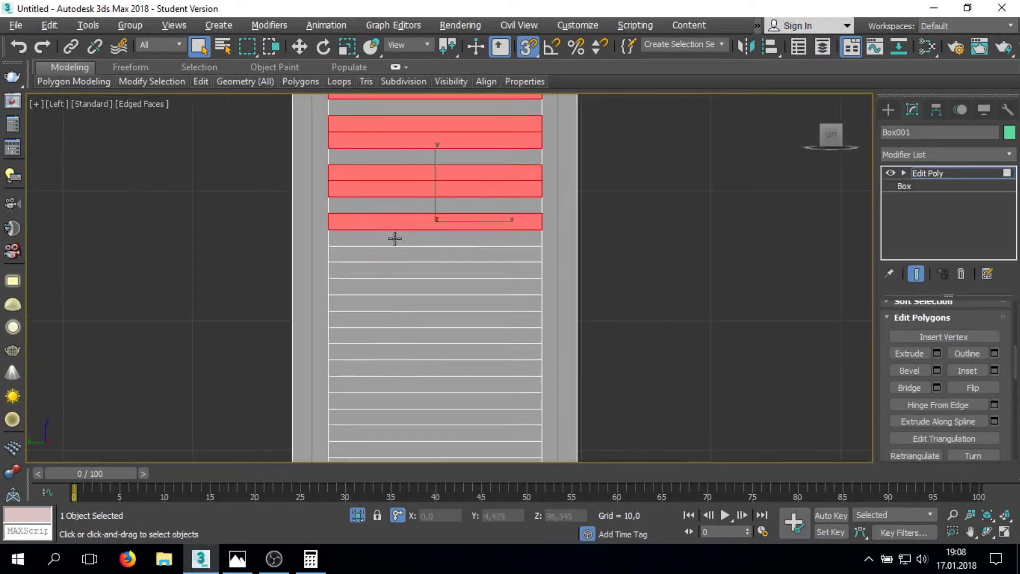
scroll(428, 394, down, 1)
scroll(460, 318, down, 2)
scroll(515, 167, up, 1)
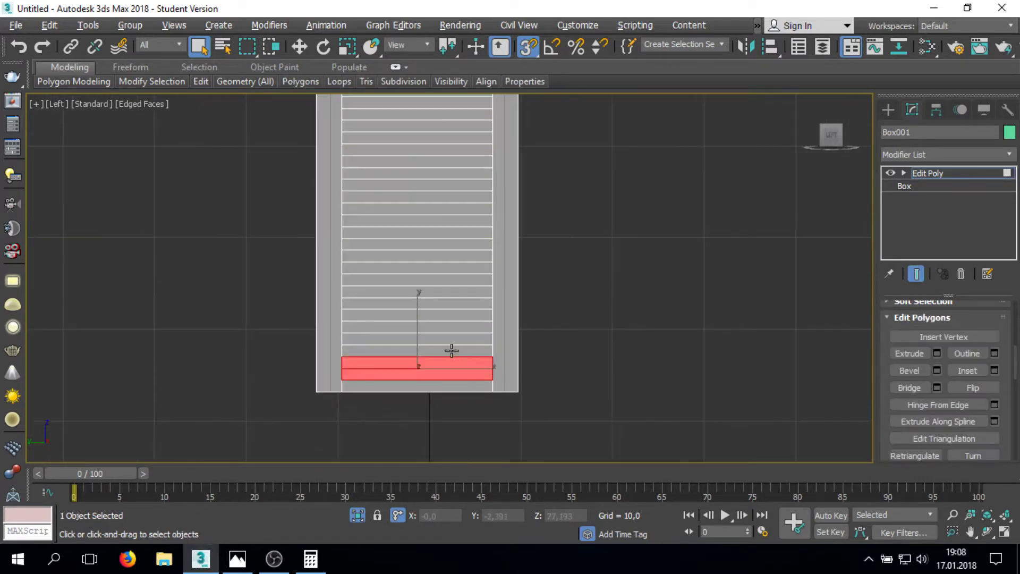
middle_drag(442, 220, 439, 274)
scroll(440, 274, down, 2)
scroll(445, 264, down, 2)
key(alt+Tab)
key(alt+Tab)
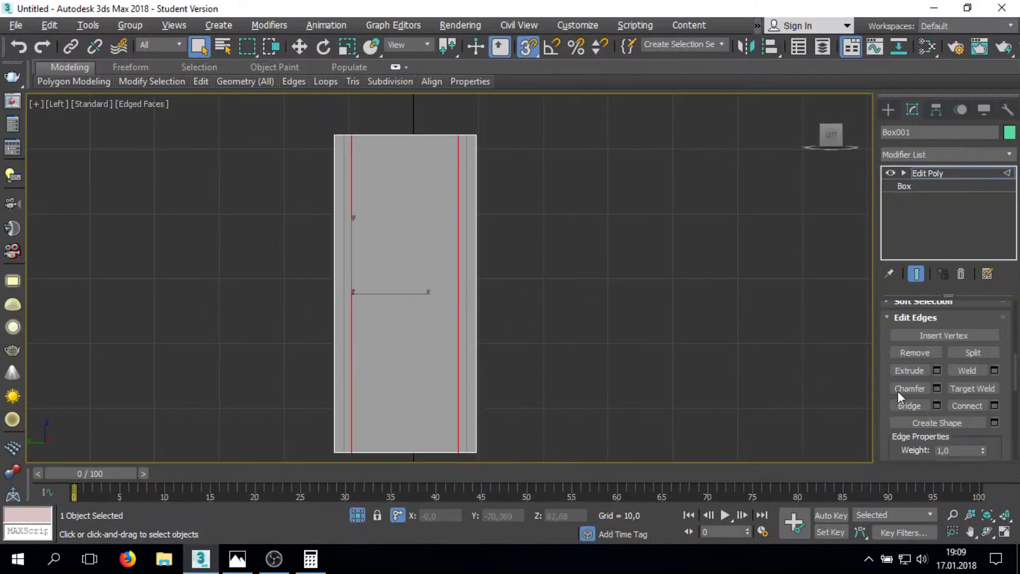
scroll(428, 330, up, 3)
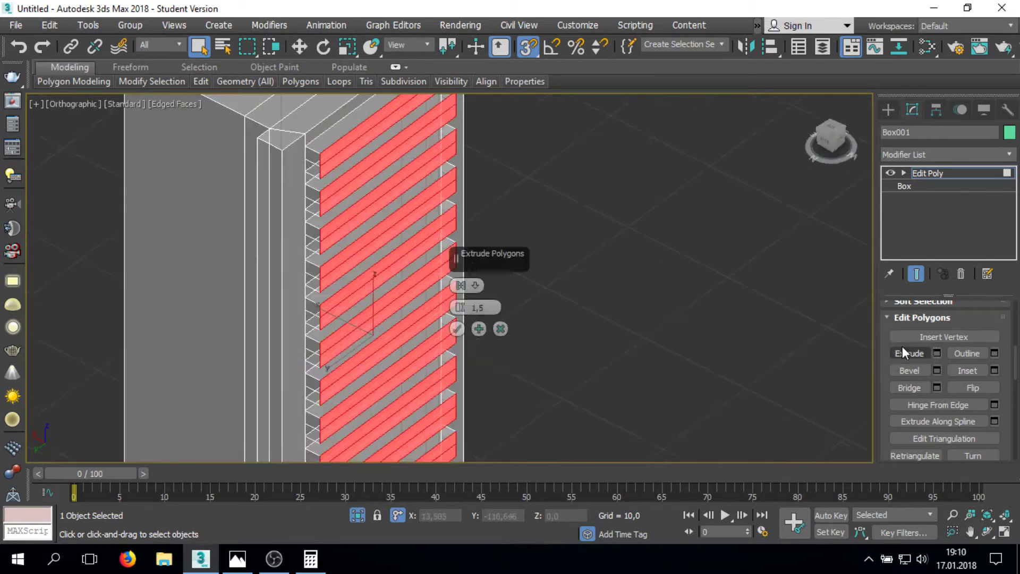
Step: Extrude the strips by 1.5 and snap the panel flush against the cylinder
click(457, 328)
key(2)
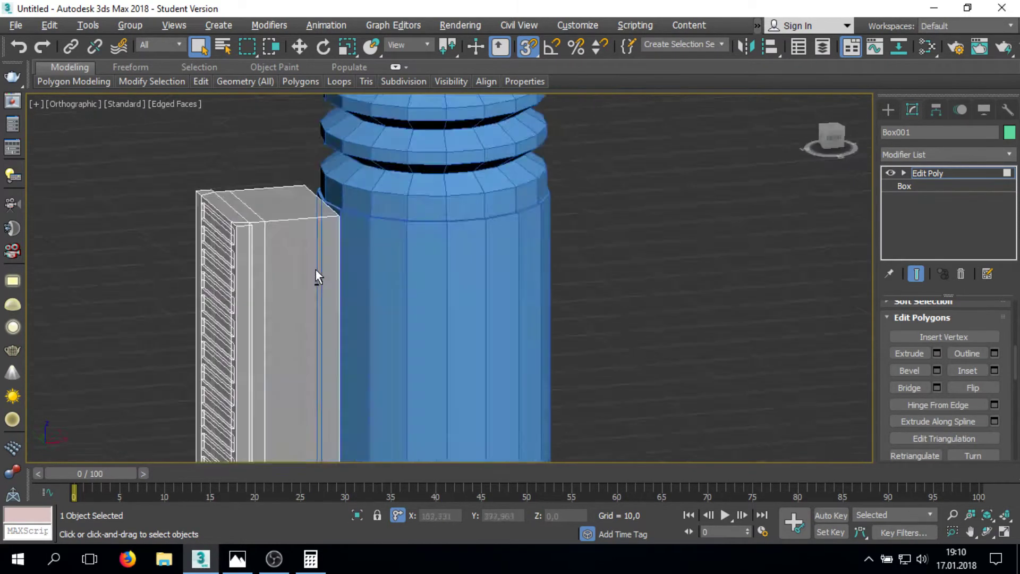
key(f)
key(w)
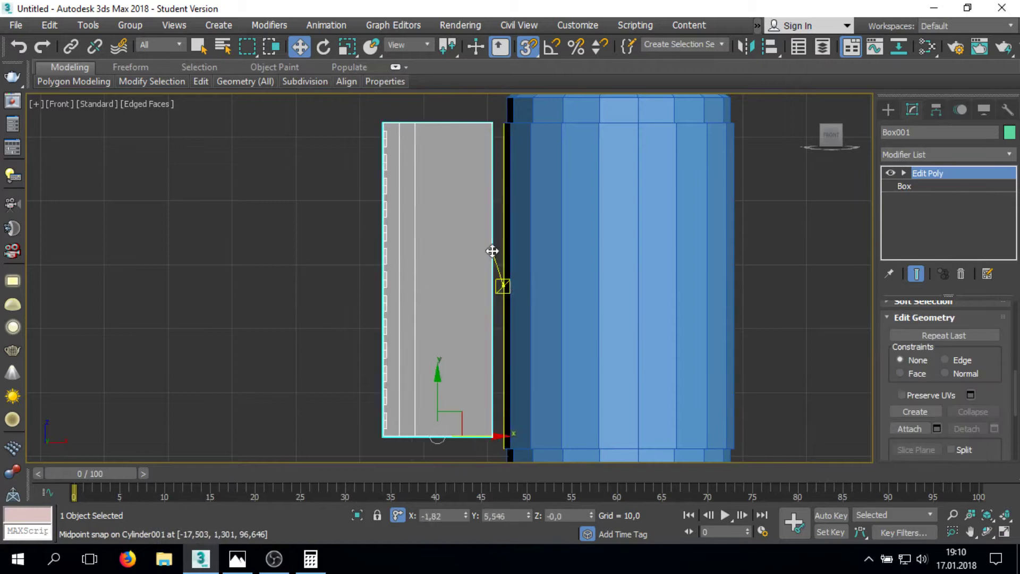
drag(507, 285, 507, 284)
scroll(449, 450, up, 5)
scroll(401, 404, down, 4)
scroll(400, 449, up, 2)
key(alt+Tab)
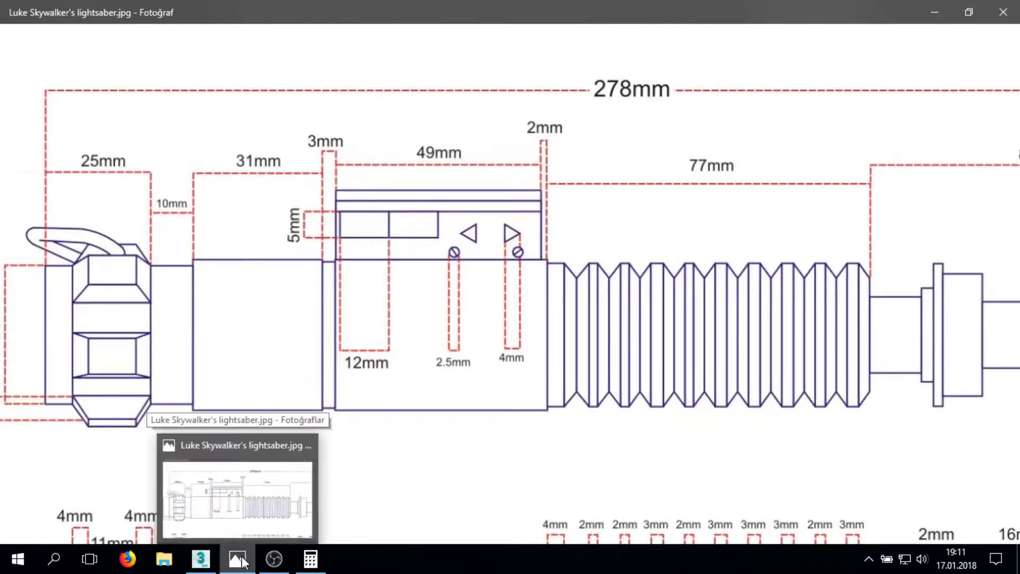
Step: Return to the 3ds Max model and clear the current selection
click(238, 559)
click(314, 394)
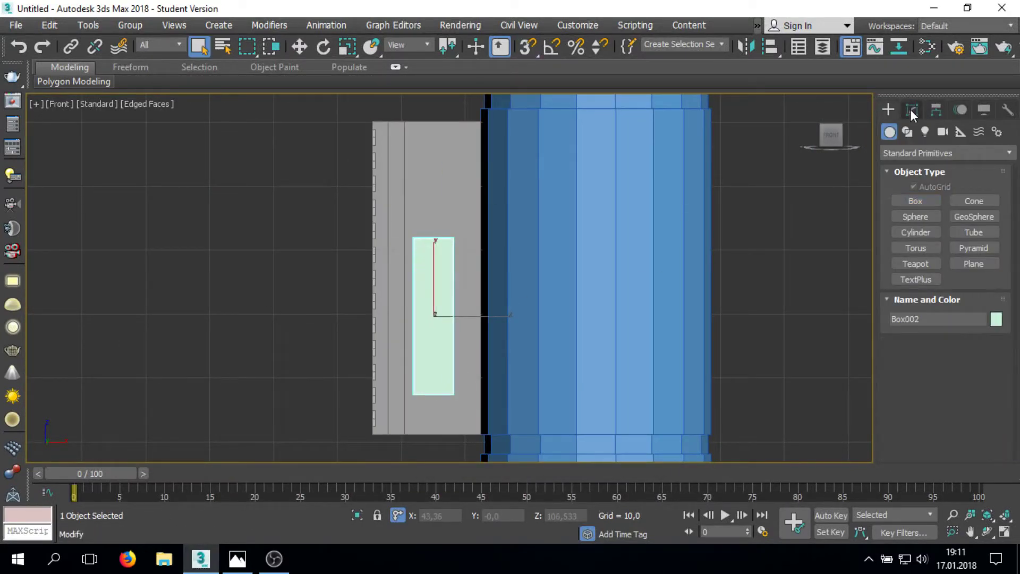
click(913, 110)
Step: Read the side-panel dimensions off the blueprint in Windows Photos
key(alt+Tab)
scroll(502, 392, down, 2)
scroll(418, 467, up, 2)
scroll(419, 467, down, 2)
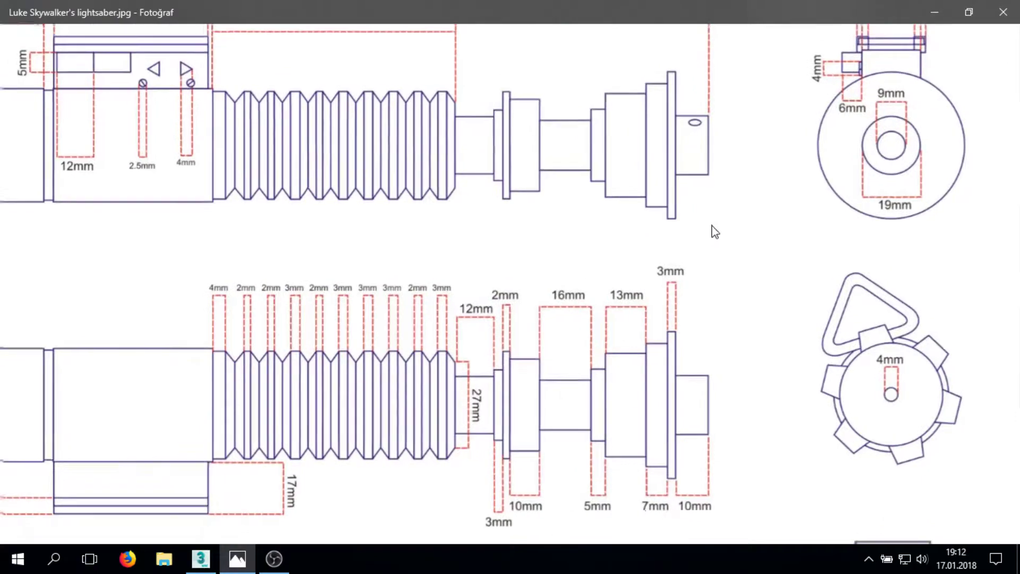
key(alt+Tab)
key(alt+Tab)
Step: Compare the blueprint detail, then isolate the 24-long box in front view
key(alt+Tab)
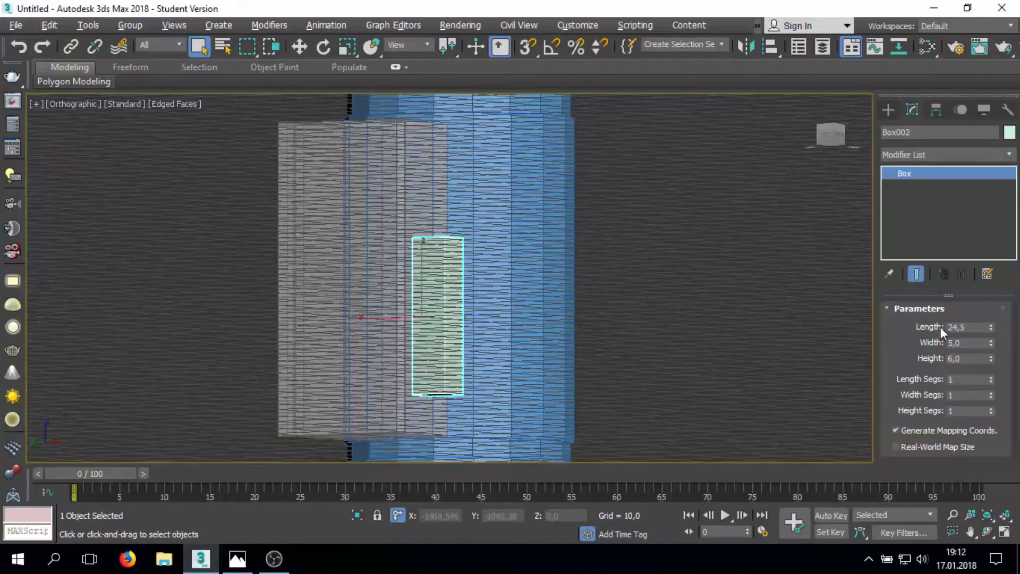
key(alt+Tab)
scroll(510, 287, up, 3)
key(alt+Tab)
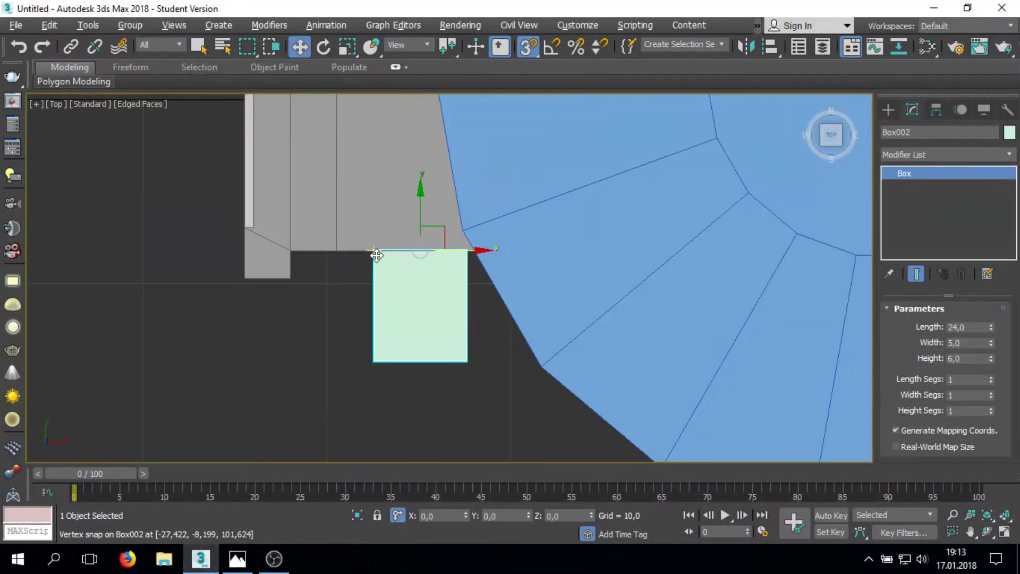
key(f)
key(alt+q)
key(alt+Tab)
key(alt+Tab)
alt+middle_drag(408, 314, 476, 228)
Step: Detach the box's lower polygons as Object007 and unhide the rest of the scene
key(q)
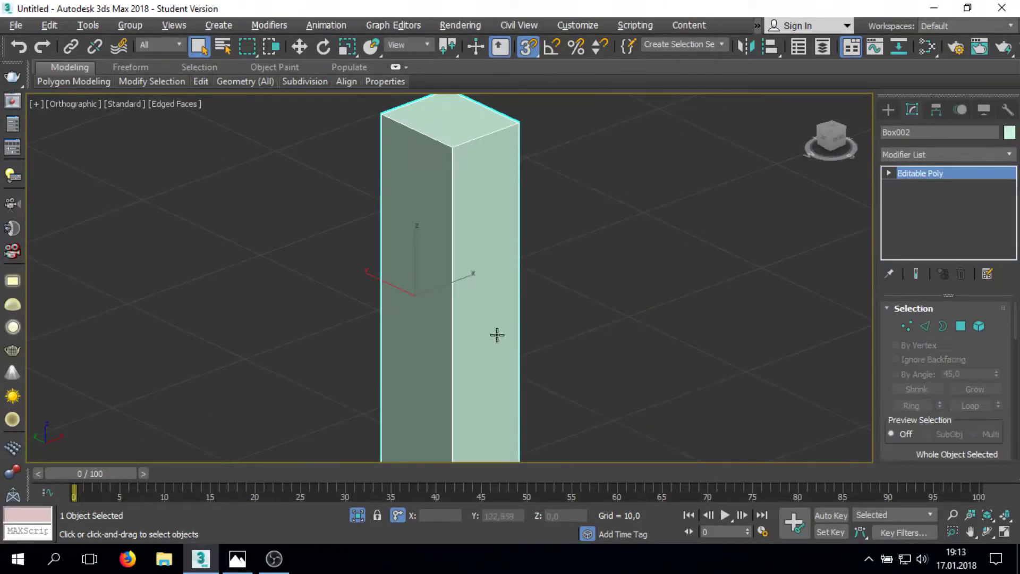
scroll(425, 269, down, 3)
key(4)
scroll(942, 384, down, 2)
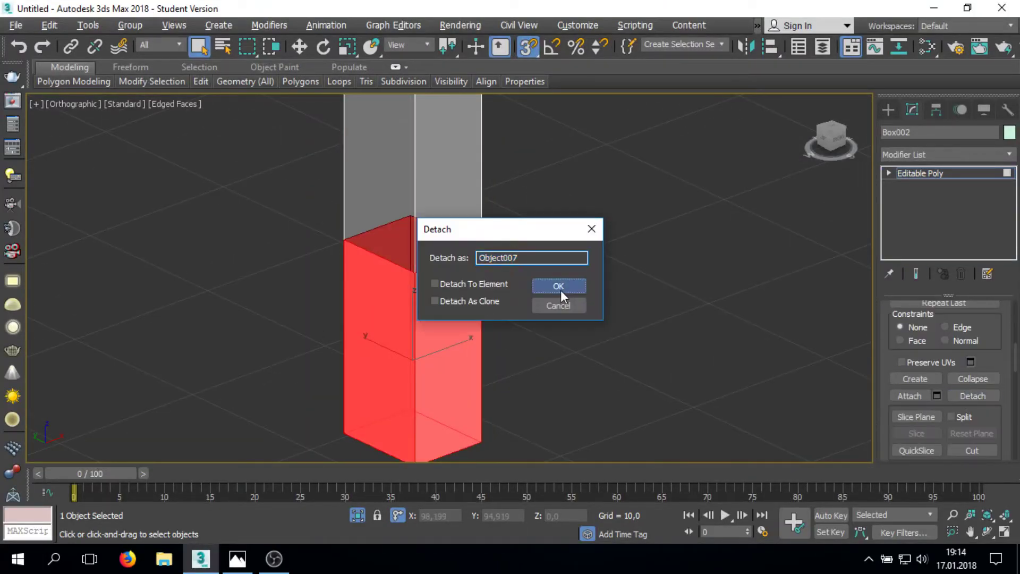
click(558, 286)
key(2)
alt+middle_drag(560, 290, 459, 268)
scroll(908, 392, up, 3)
key(alt+q)
key(alt+q)
key(alt+q)
Step: Draw a 3-sided NGon triangle of radius 1 in the front view
key(f)
click(889, 110)
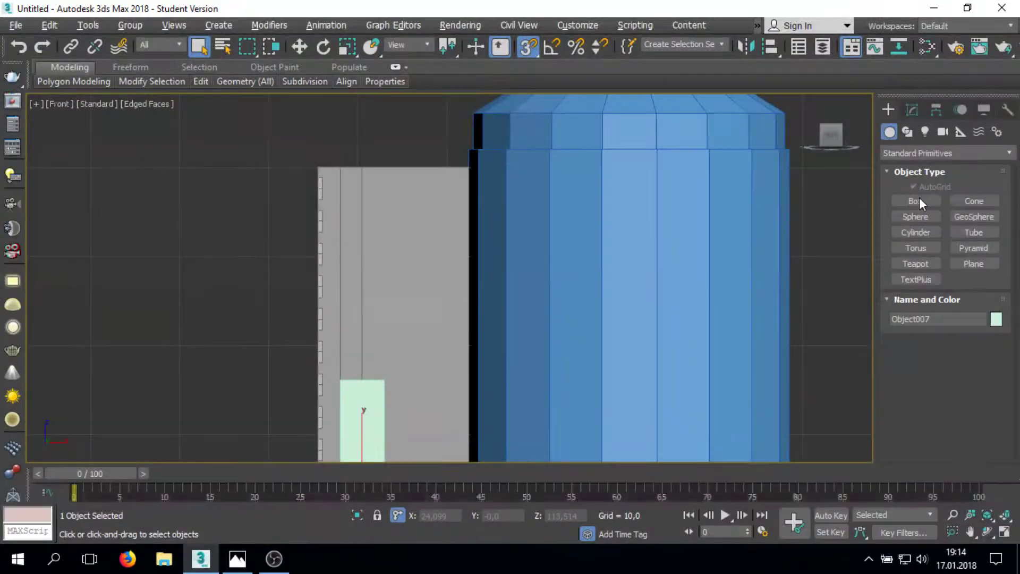
click(907, 132)
click(916, 260)
scroll(434, 237, up, 3)
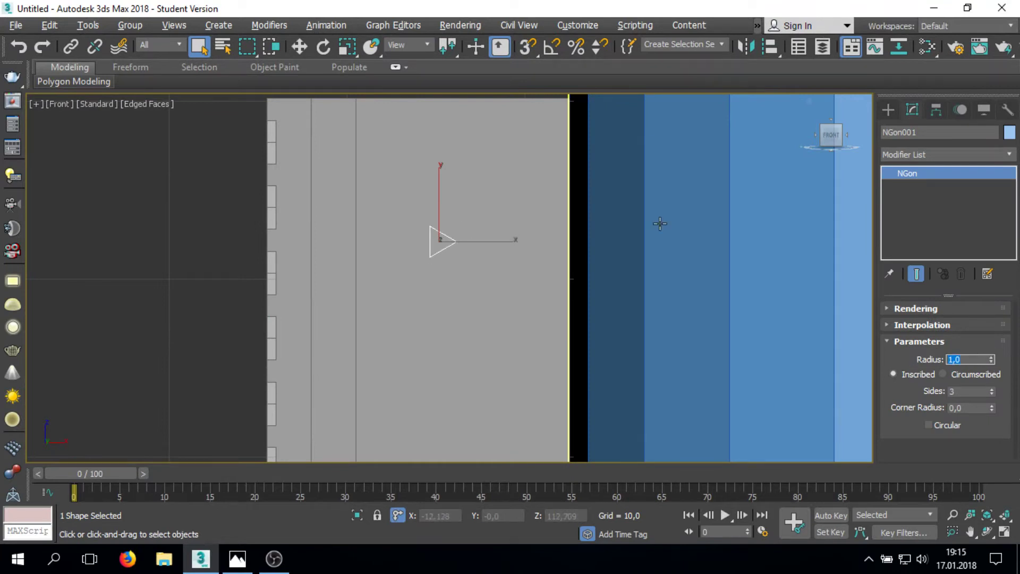
key(w)
Step: Snap the triangle beneath the green block's midpoint
scroll(456, 417, up, 1)
scroll(456, 315, up, 1)
scroll(494, 348, up, 1)
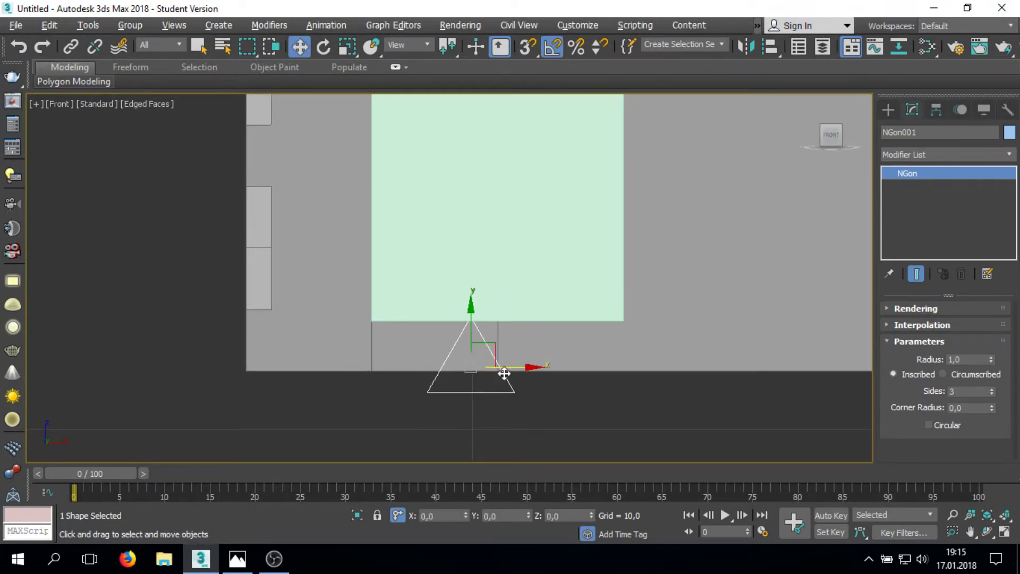
scroll(471, 319, down, 3)
key(alt+Tab)
key(alt+Tab)
key(s)
scroll(445, 233, up, 2)
drag(445, 257, 269, 243)
middle_drag(269, 243, 397, 180)
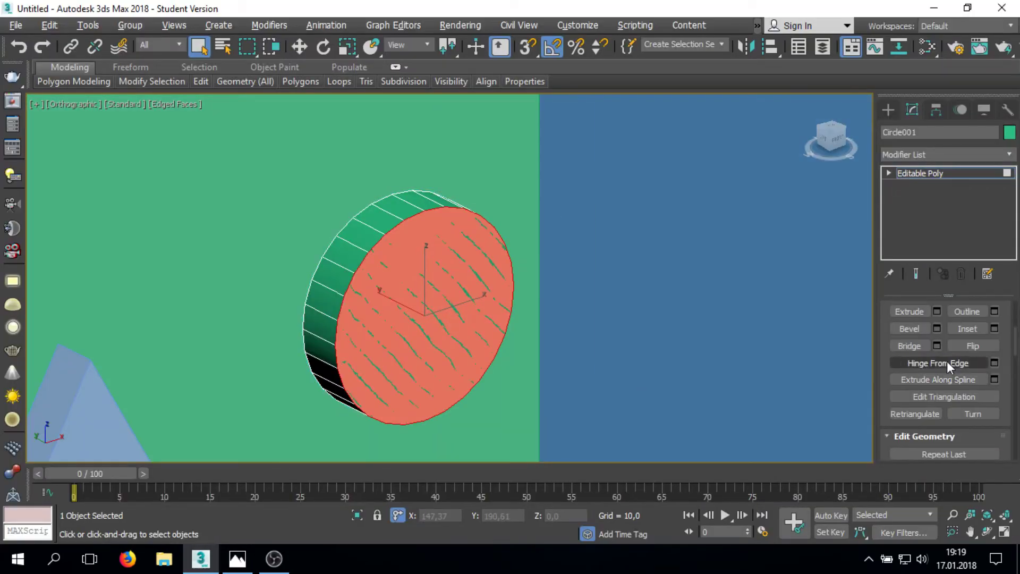
Step: Frame the disc in front view, make it see-through, and select edges across its face
key(2)
key(f)
key(z)
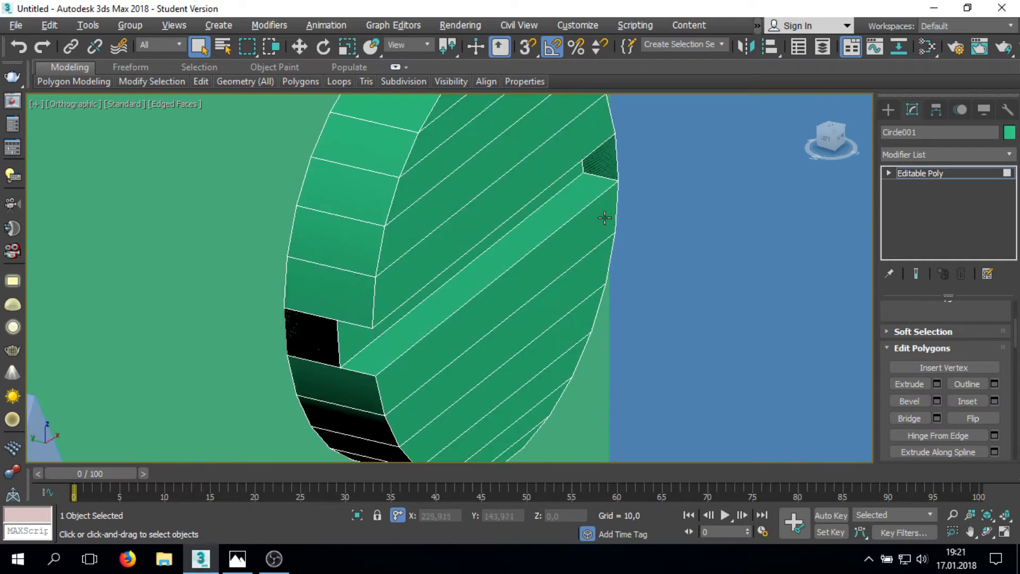
key(2)
click(351, 323)
key(alt+x)
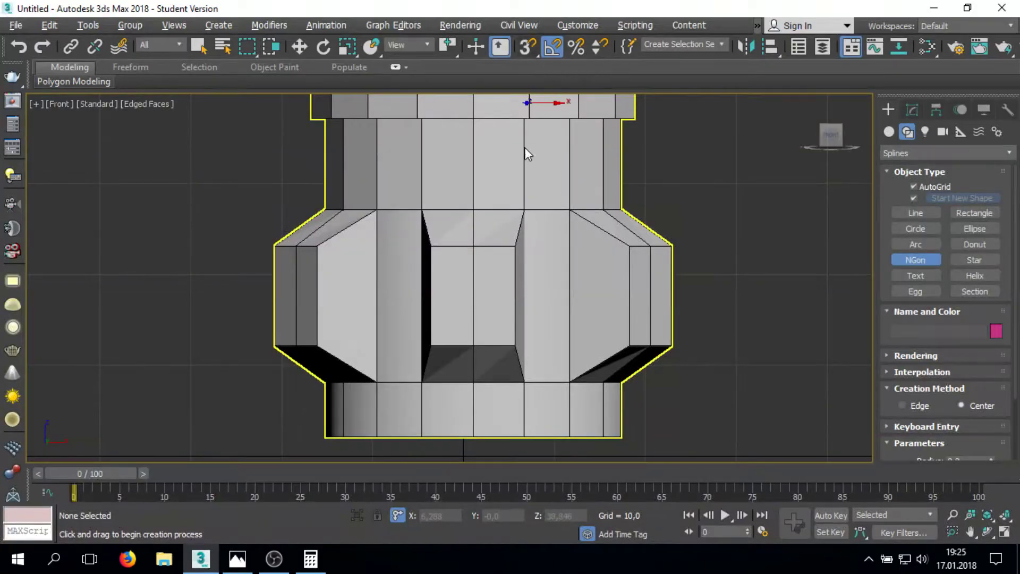
Step: Undo the fillet and Editable Spline edits, restoring the plain radius-15 triangle
alt+middle_drag(536, 393, 569, 378)
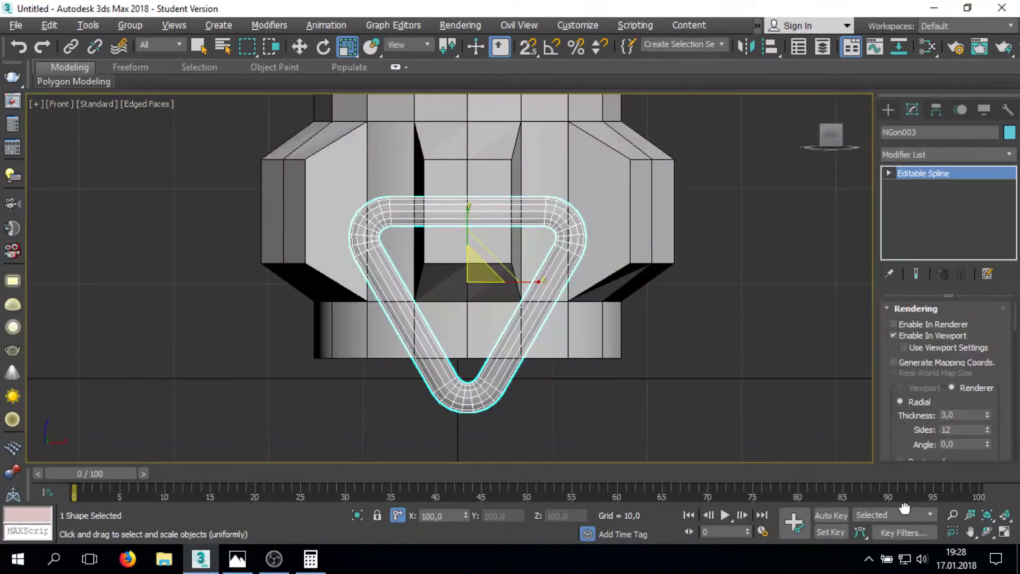
key(ctrl+z)
key(ctrl+z)
key(shift+z)
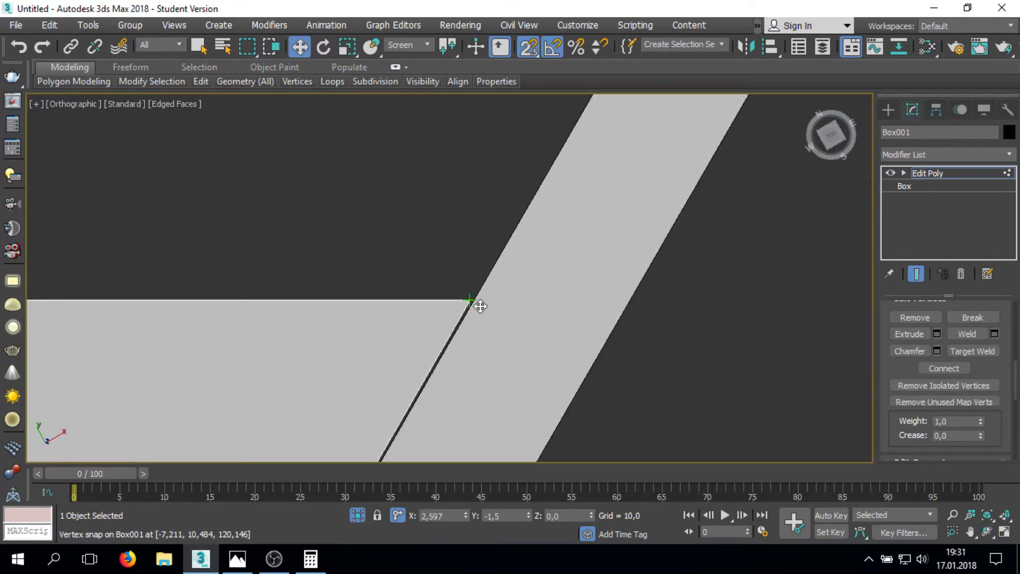
Step: Snap the box's corner vertex onto the ring's edge and zoom back out
drag(479, 307, 454, 272)
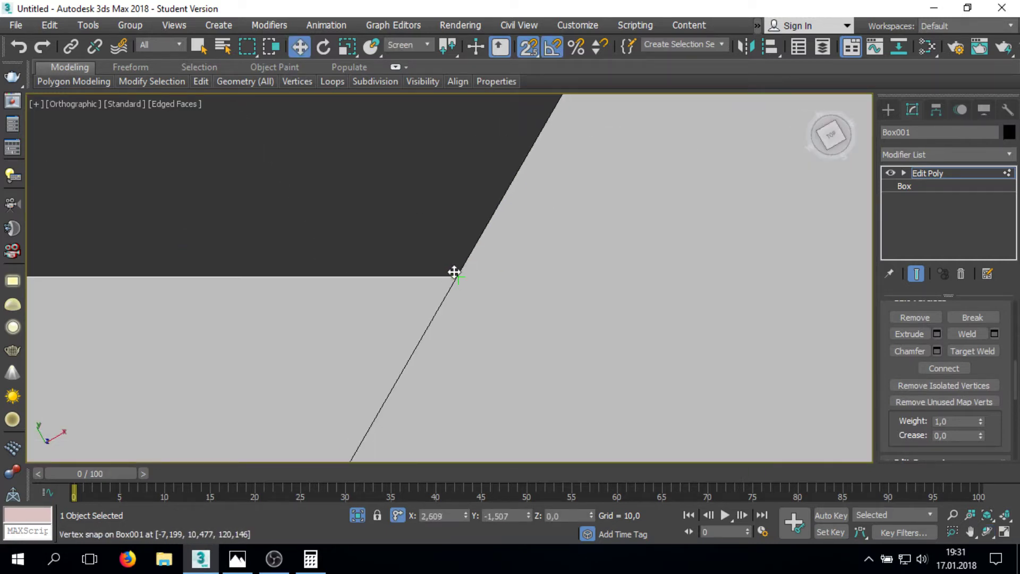
scroll(428, 252, down, 2)
scroll(398, 244, down, 3)
scroll(398, 342, down, 3)
scroll(384, 232, down, 2)
scroll(384, 232, up, 5)
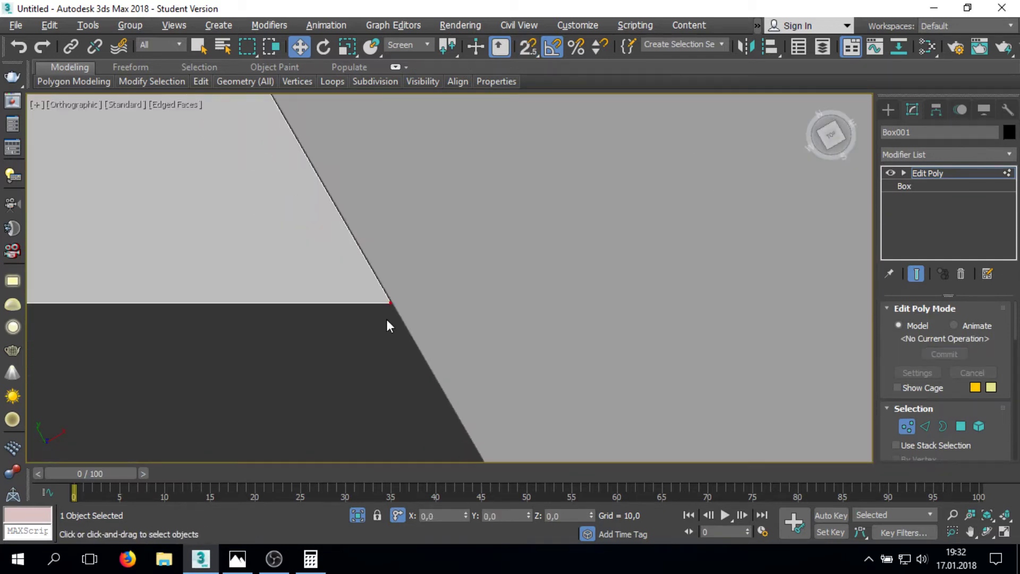
scroll(371, 318, down, 5)
Step: Select the hilt cylinder Cylinder001 at Polygon level in perspective view
key(p)
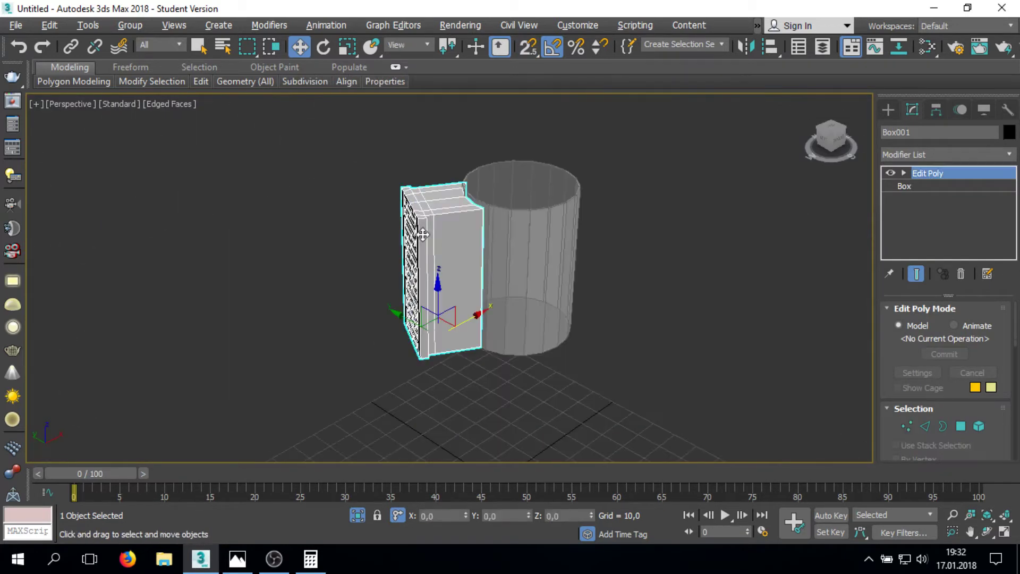
right_click(296, 268)
click(388, 164)
click(608, 263)
key(4)
Step: Extrude the inner top-hole faces by 2.051 to deepen the emitter opening
scroll(486, 186, up, 2)
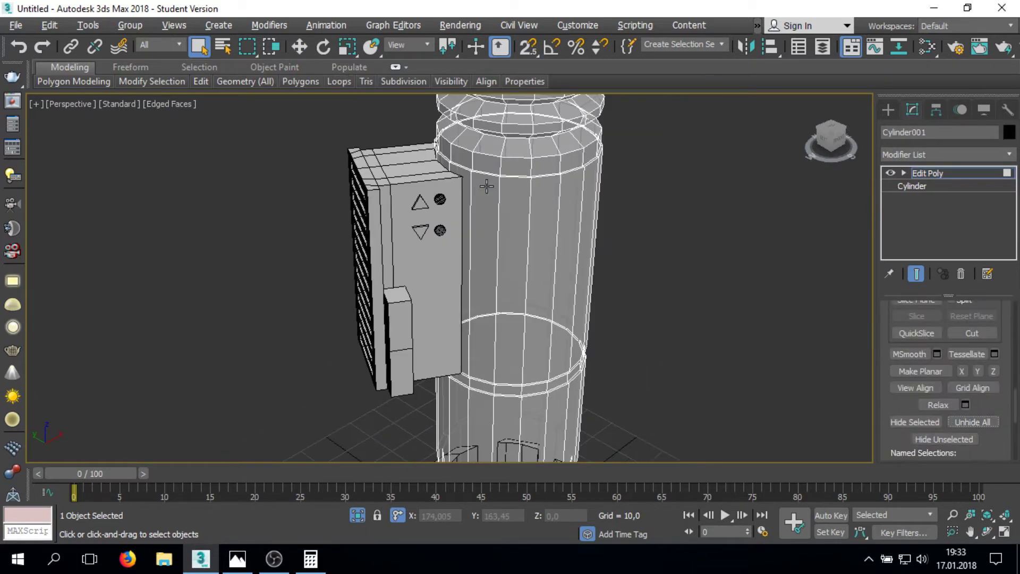
alt+middle_drag(470, 215, 262, 258)
scroll(262, 257, up, 3)
scroll(180, 225, up, 3)
mouse_move(179, 225)
middle_down()
mouse_move(451, 242)
mouse_move(225, 182)
middle_up()
scroll(946, 372, down, 3)
alt+middle_drag(319, 213, 372, 160)
click(937, 401)
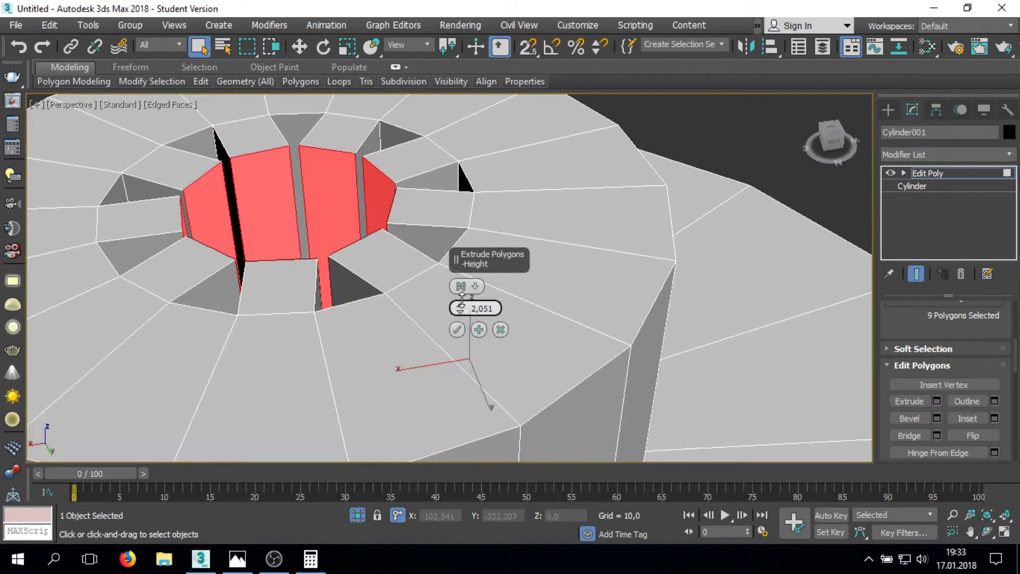
click(458, 330)
Step: Inspect the deepened emitter hole from the front and perspective views
key(f)
key(1)
scroll(348, 292, down, 3)
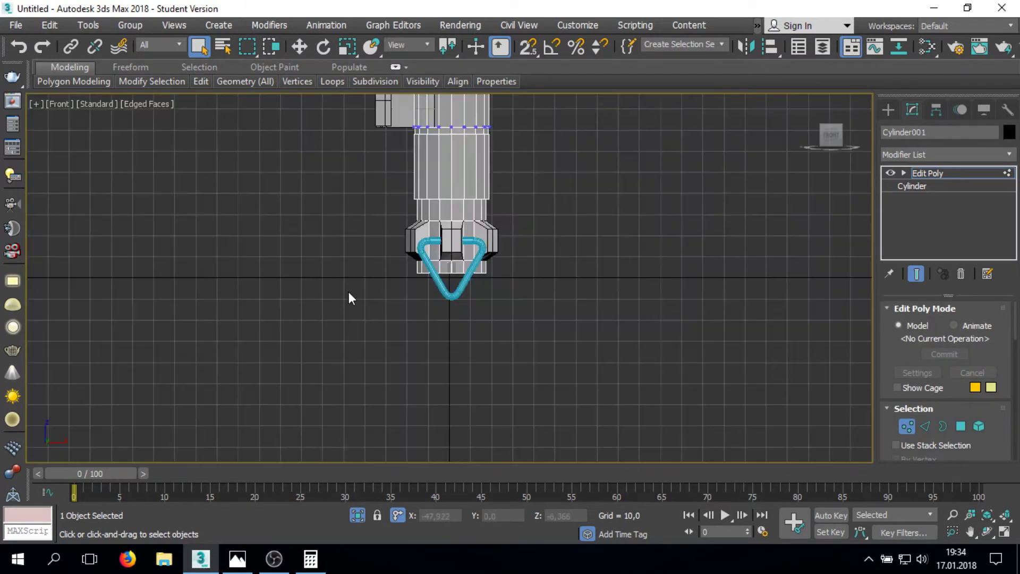
scroll(409, 200, up, 3)
key(w)
key(shift+z)
key(q)
key(4)
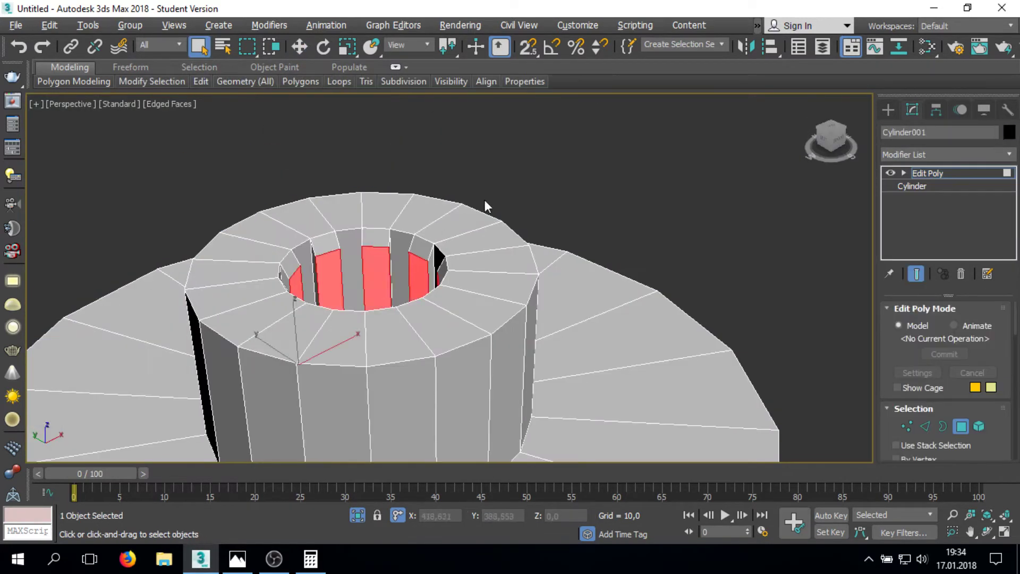
key(2)
alt+middle_drag(485, 206, 378, 316)
scroll(378, 316, up, 2)
key(f)
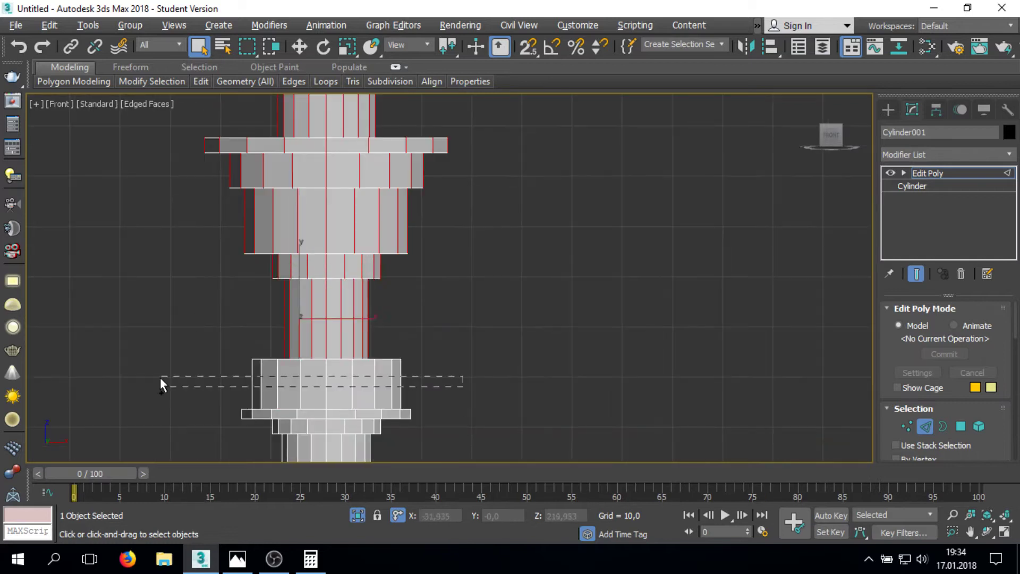
scroll(287, 304, up, 2)
scroll(557, 438, up, 2)
scroll(542, 350, up, 2)
scroll(422, 358, up, 2)
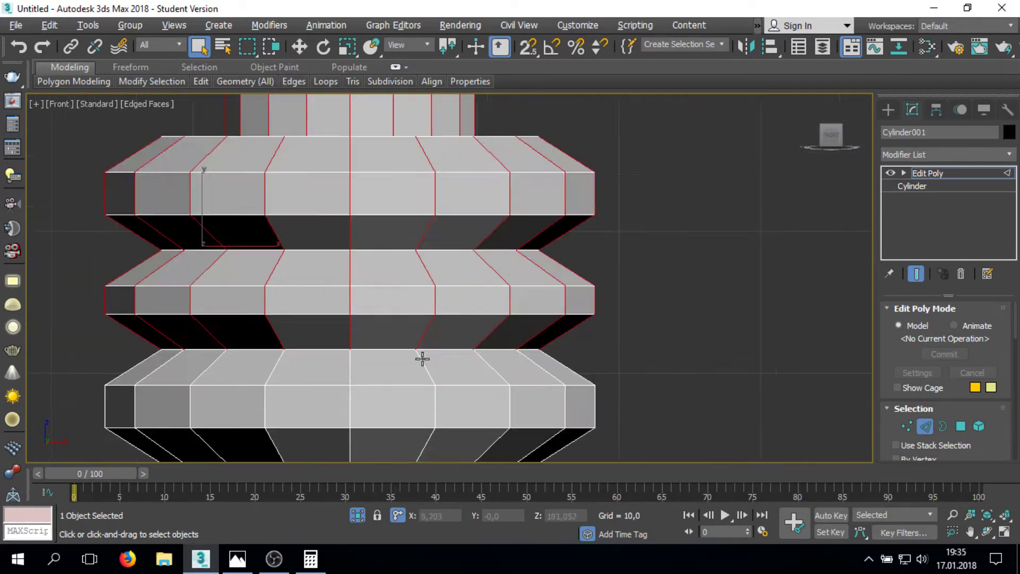
scroll(423, 359, down, 3)
scroll(321, 266, down, 3)
scroll(321, 266, down, 1)
scroll(350, 360, up, 4)
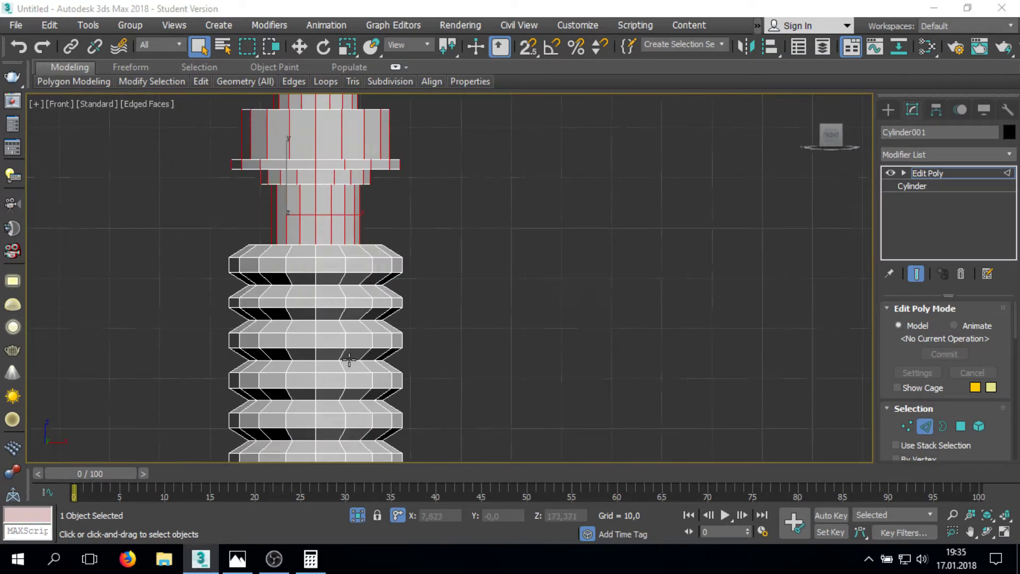
scroll(349, 360, up, 4)
scroll(302, 287, down, 2)
scroll(244, 421, down, 5)
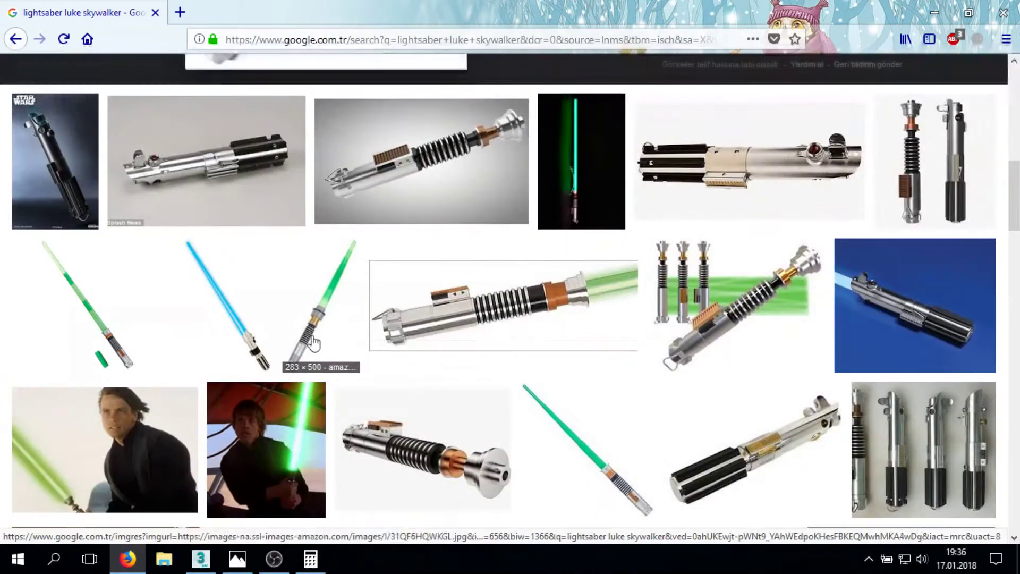
Step: Open a larger preview of a Luke Skywalker hilt image from the Google results
click(496, 326)
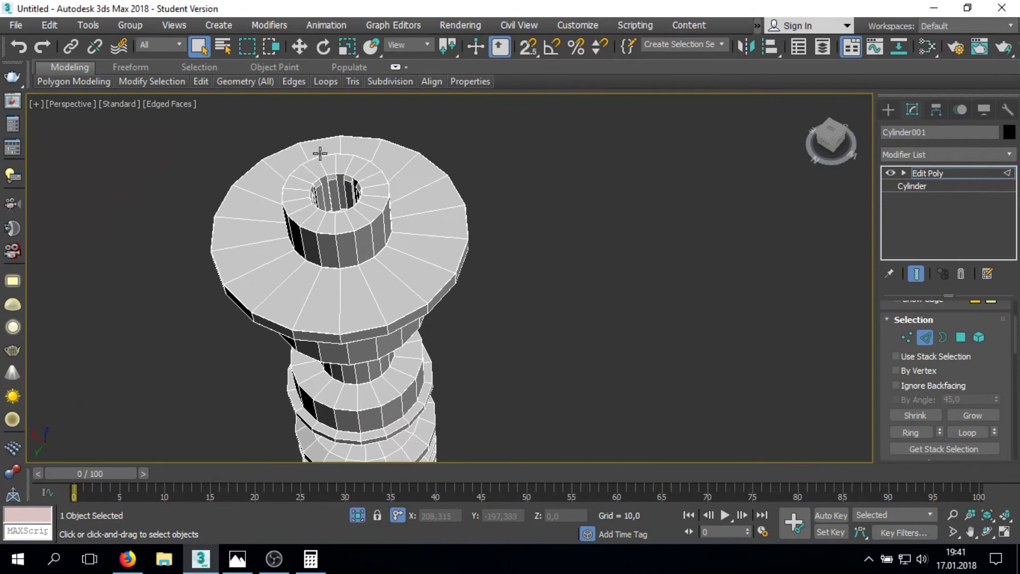
Step: Drag-select a region of the hilt cylinder in the front view
scroll(448, 407, up, 3)
drag(578, 358, 207, 363)
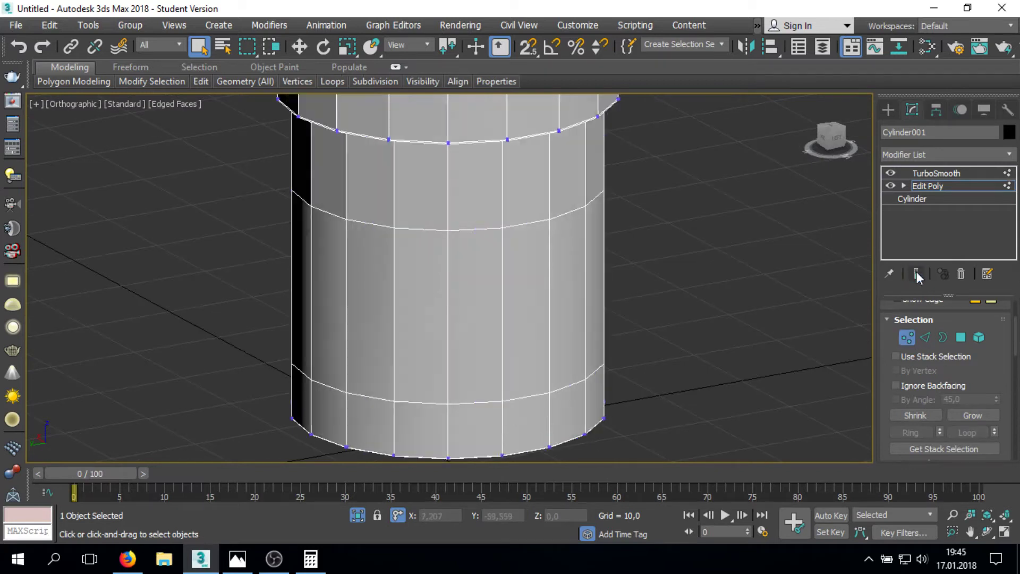
Step: Select TurboSmooth in the modifier stack to check the crisp smoothed rims
scroll(930, 370, down, 10)
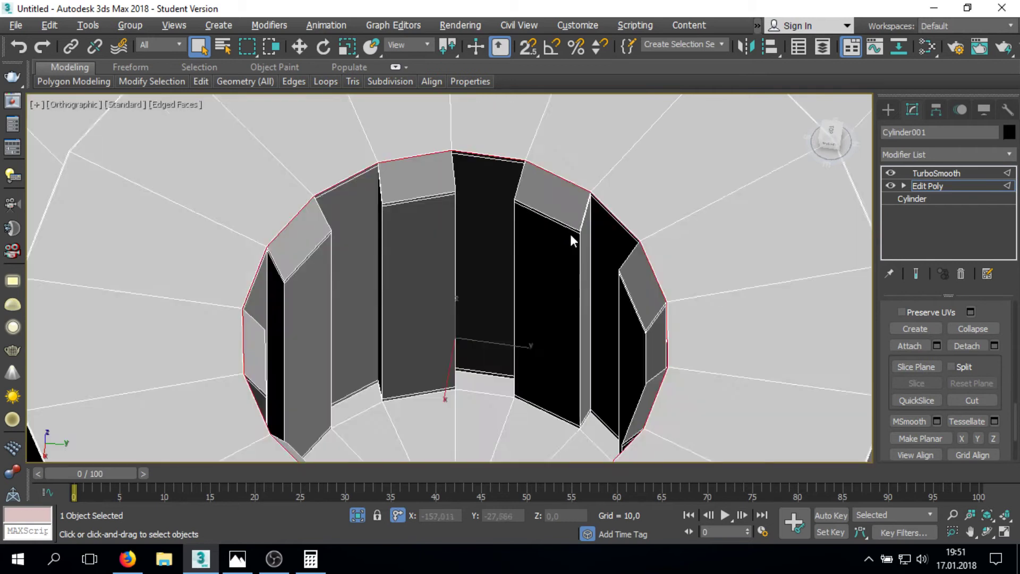
click(932, 174)
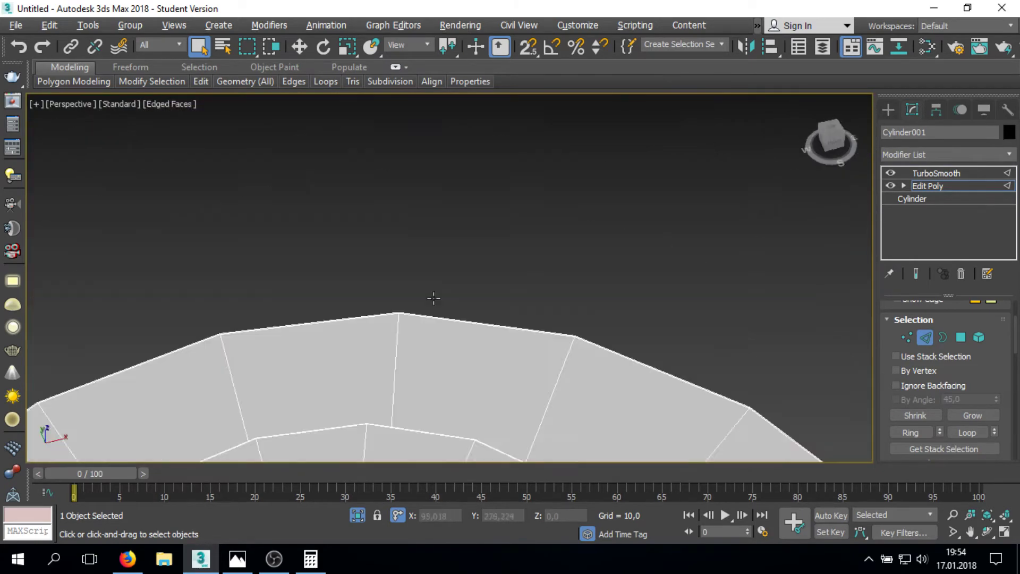
Step: Select the emitter hole's inner-wall edges for two pinched support loops, then preview the TurboSmoothed hilt
scroll(725, 301, down, 5)
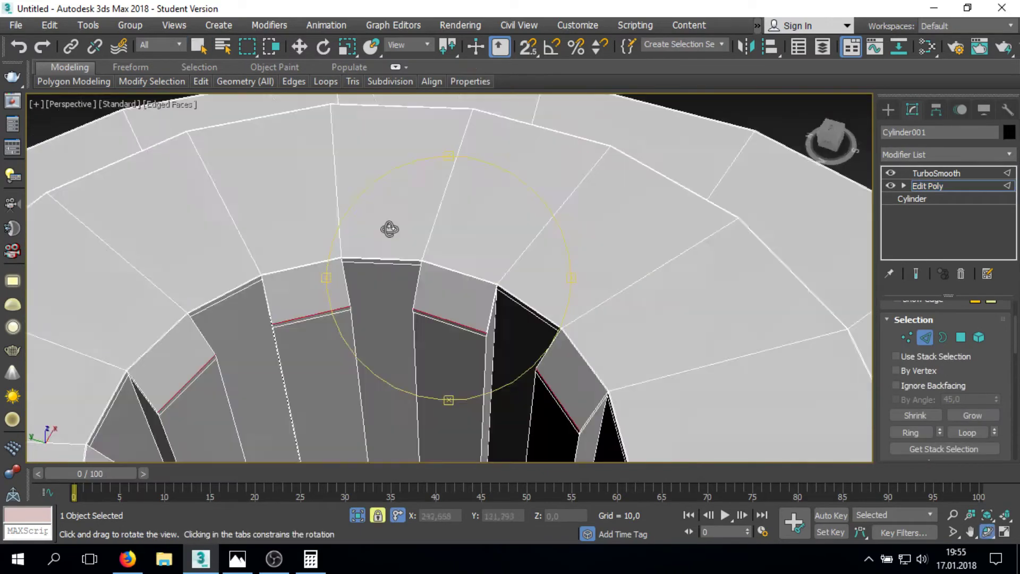
alt+middle_drag(390, 228, 223, 226)
key(Escape)
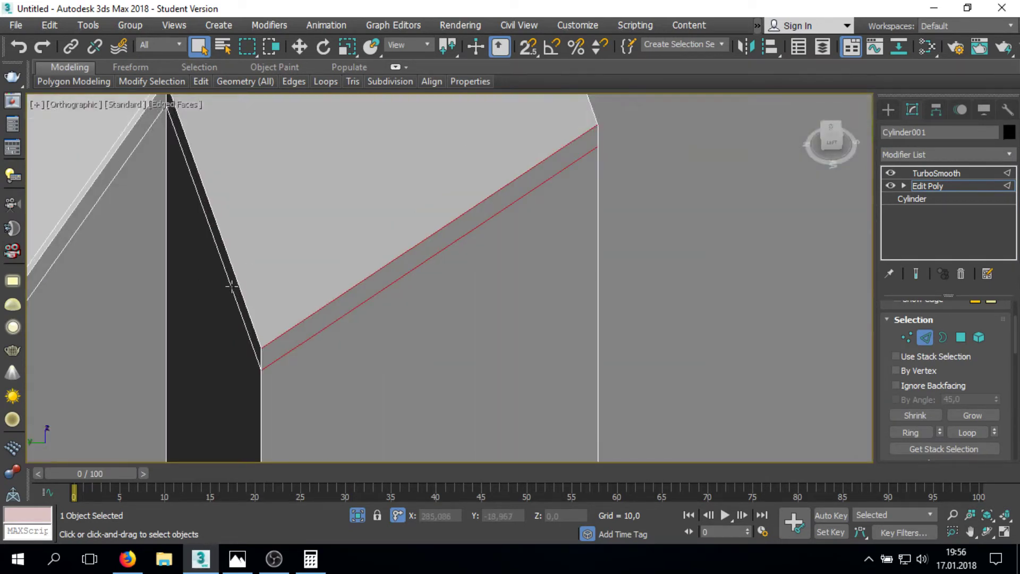
scroll(412, 377, up, 5)
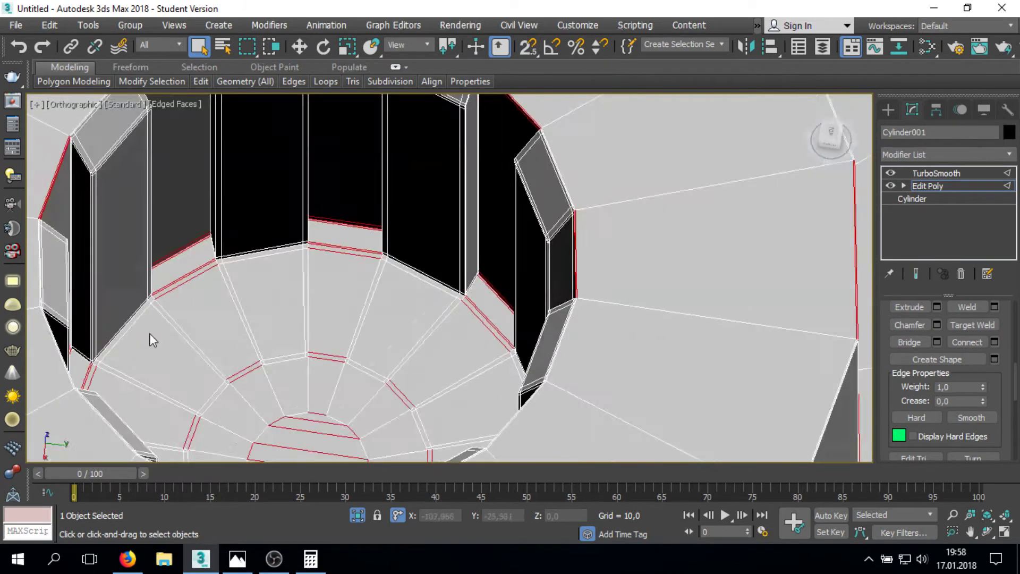
scroll(153, 340, down, 3)
scroll(186, 342, down, 3)
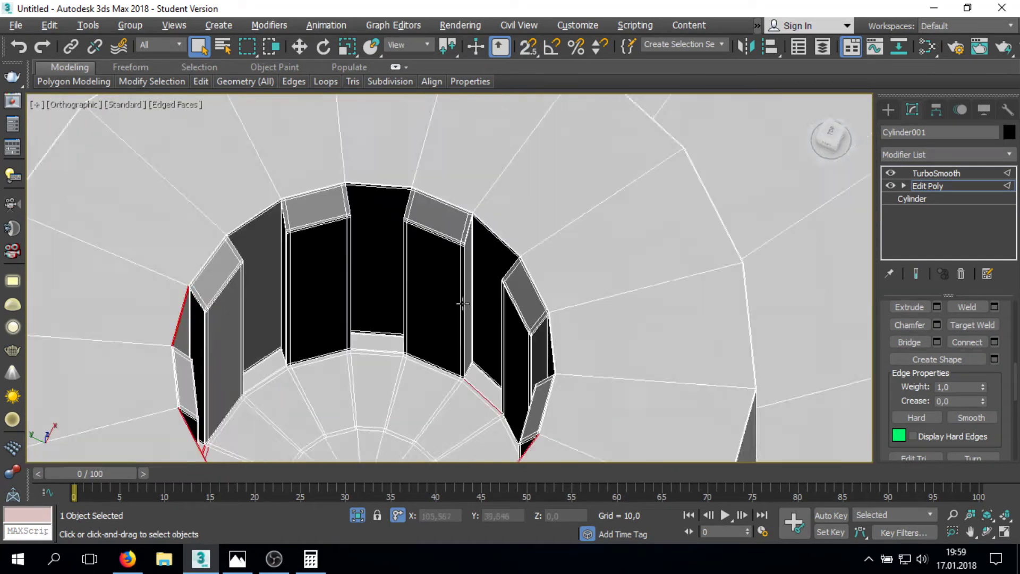
scroll(331, 368, down, 3)
key(f)
drag(538, 450, 236, 167)
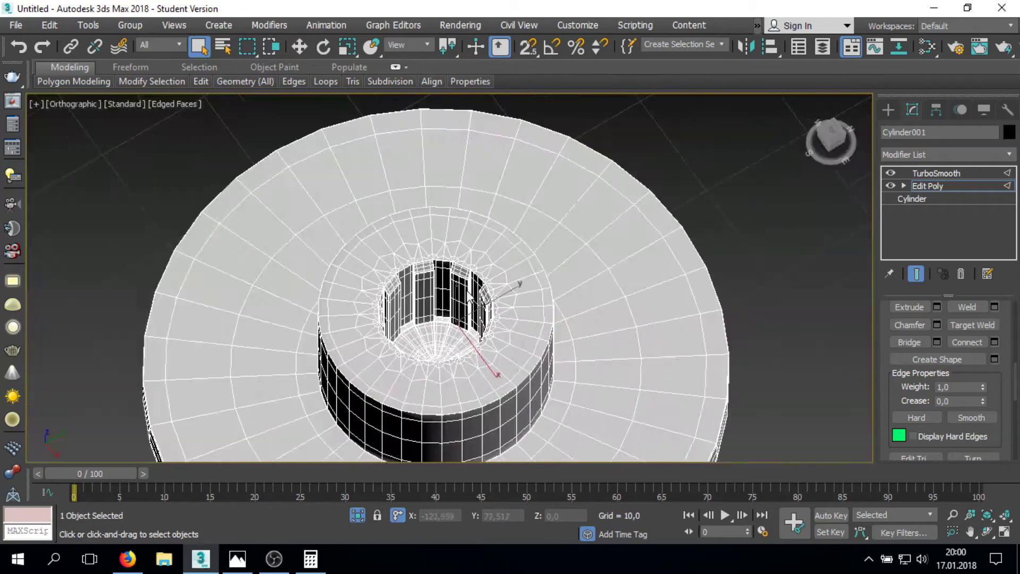
click(951, 178)
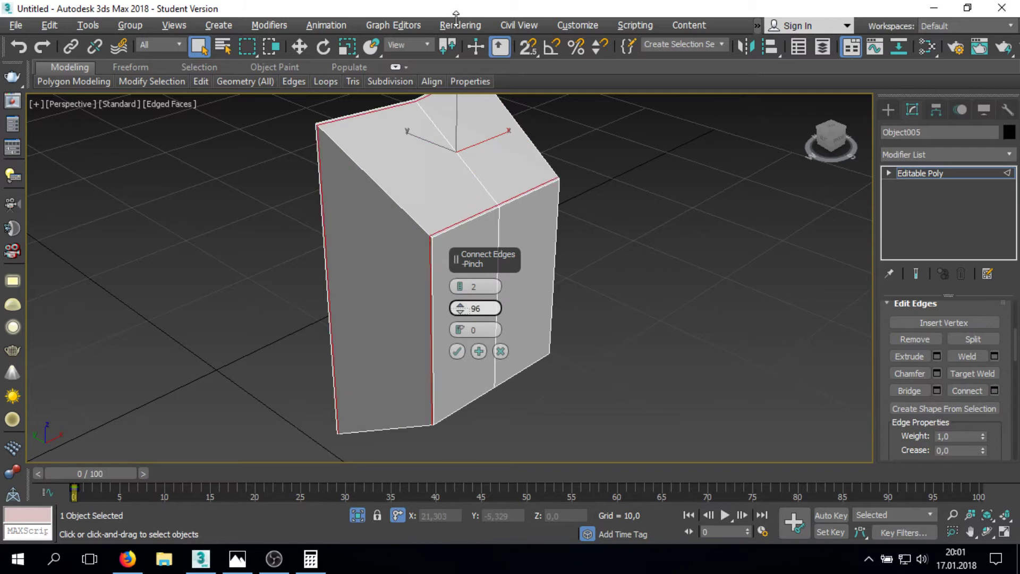
Step: Raise the Connect pinch to 99 to push Object005's two support edges near its corners
drag(456, 16, 456, 12)
scroll(447, 266, up, 5)
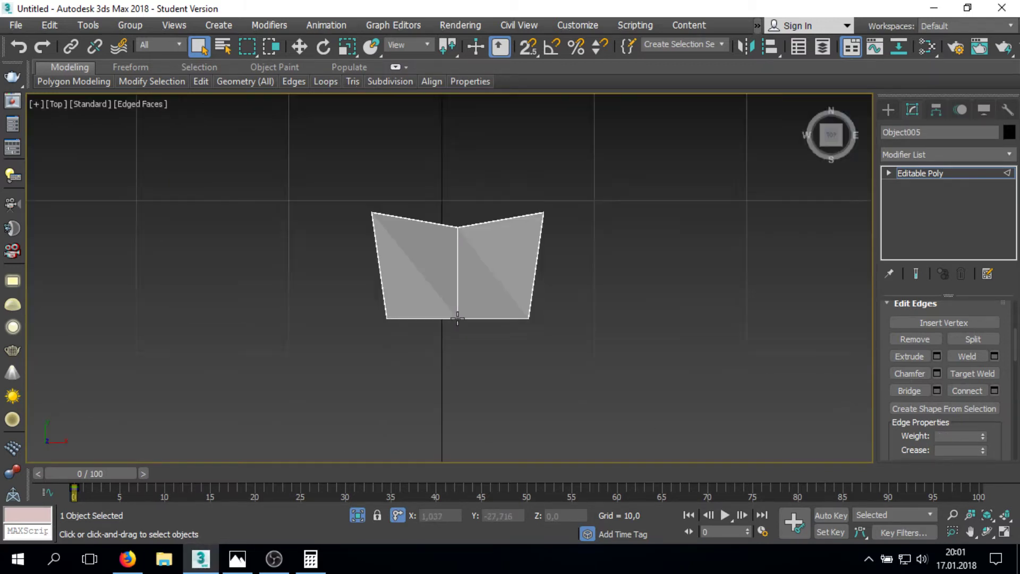
scroll(481, 208, up, 10)
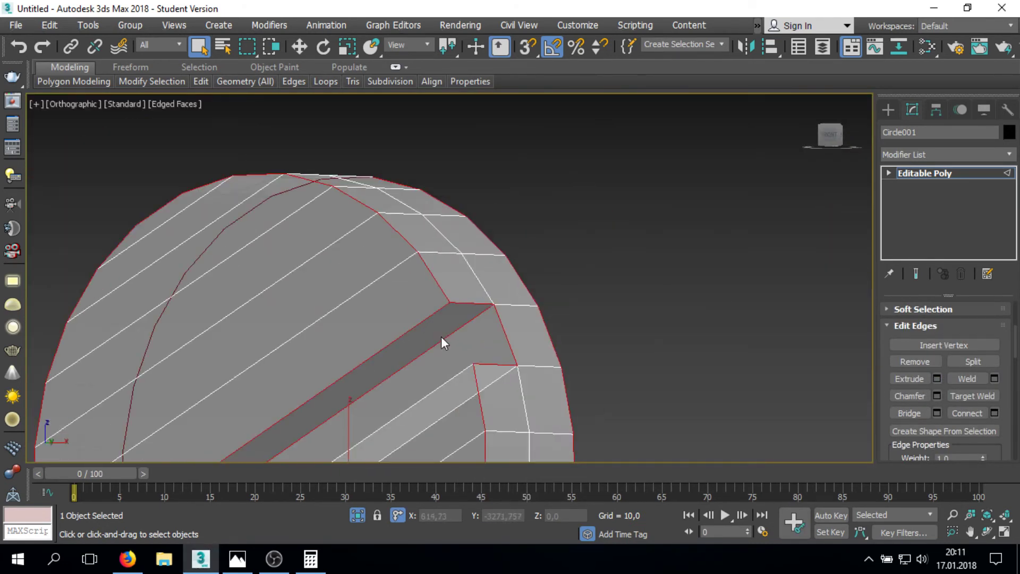
Step: Give disc Circle001 a Chamfer modifier of 0,01 on unsmoothed edges only, then clear the selection
click(936, 154)
click(935, 251)
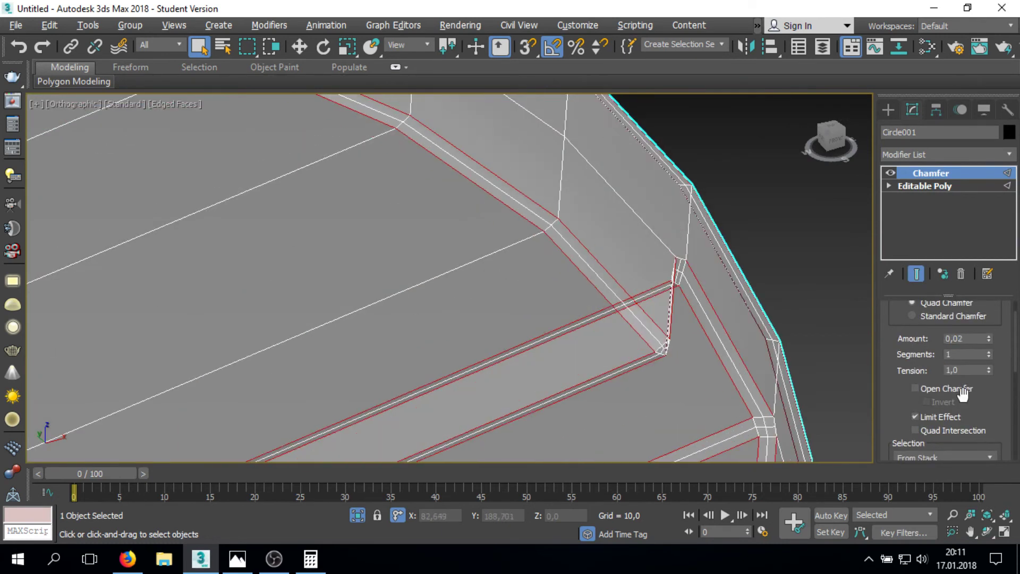
scroll(963, 394, down, 5)
click(911, 415)
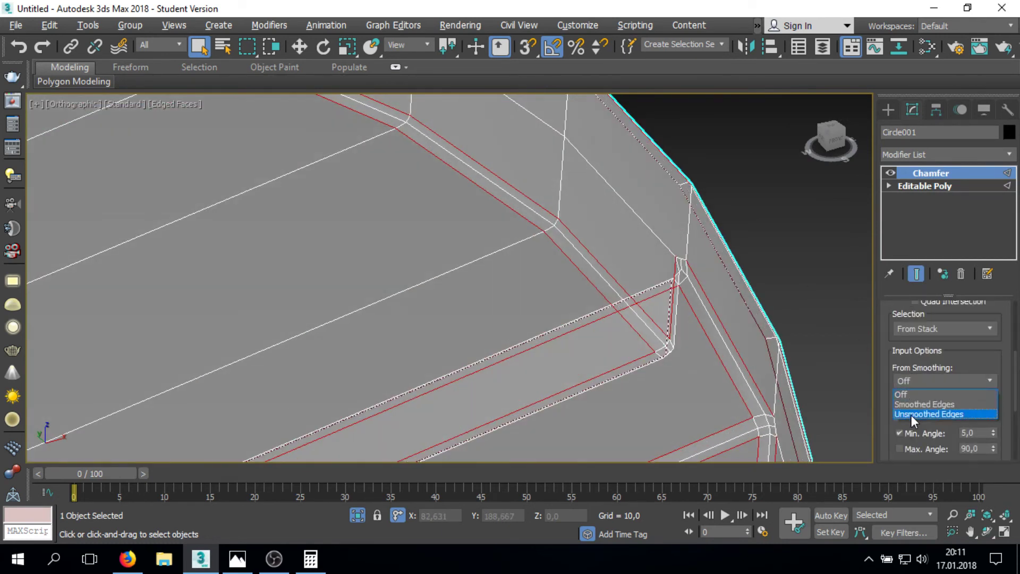
right_click(741, 375)
click(838, 383)
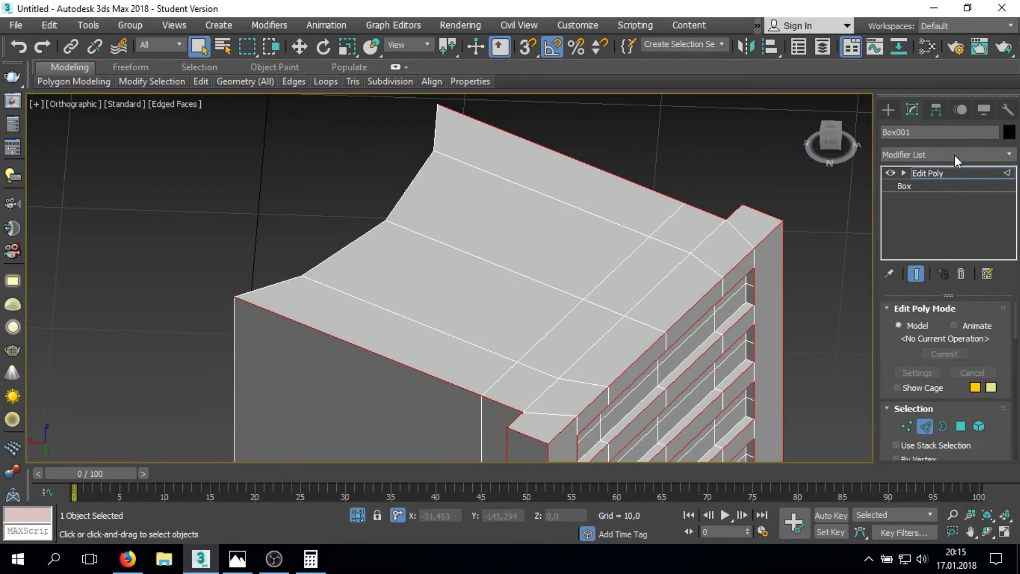
Step: Apply a chamfer to side panel Box001 and give its top edges a full 1,0 crease
click(955, 154)
click(922, 231)
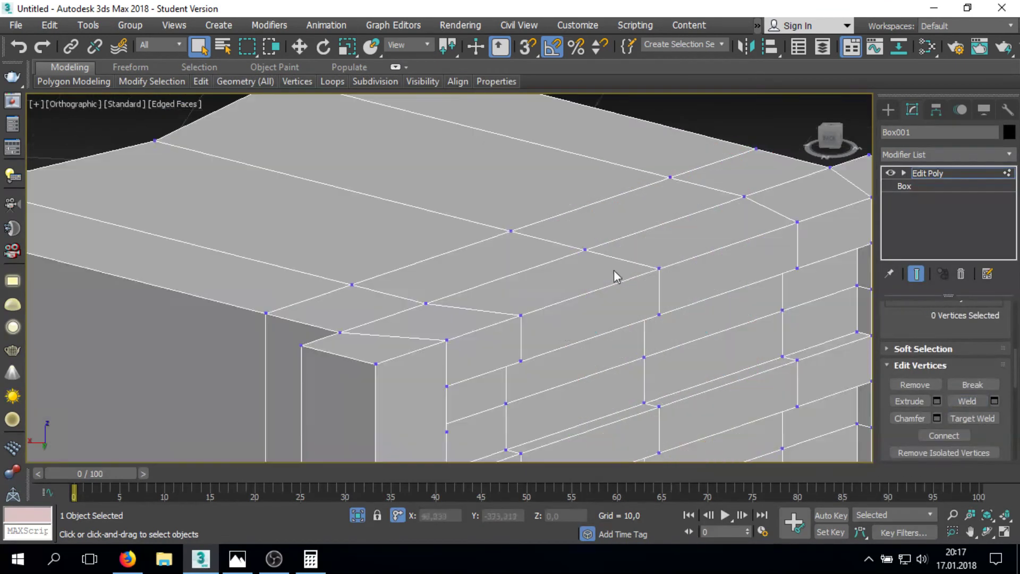
click(910, 246)
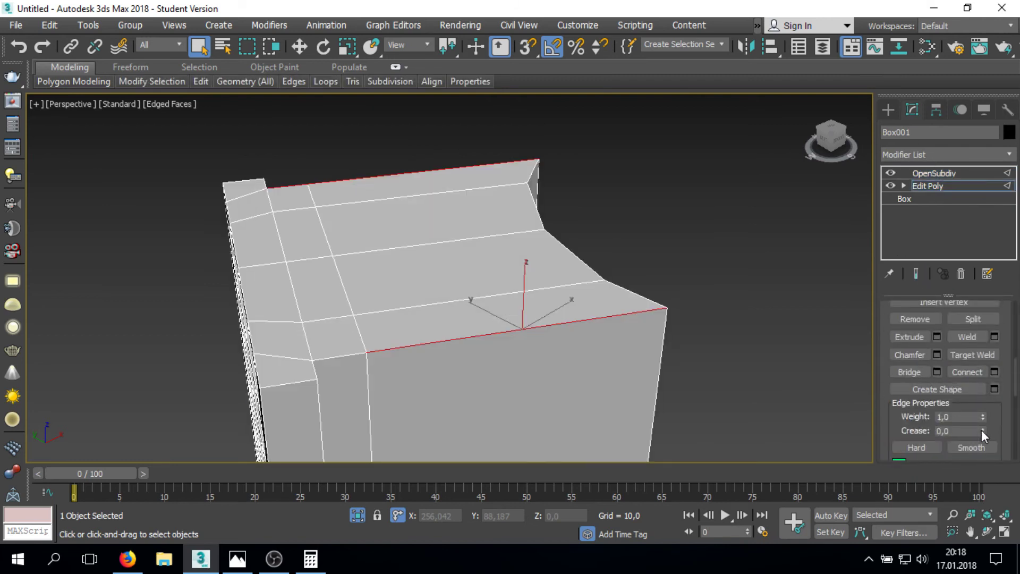
drag(981, 430, 963, 264)
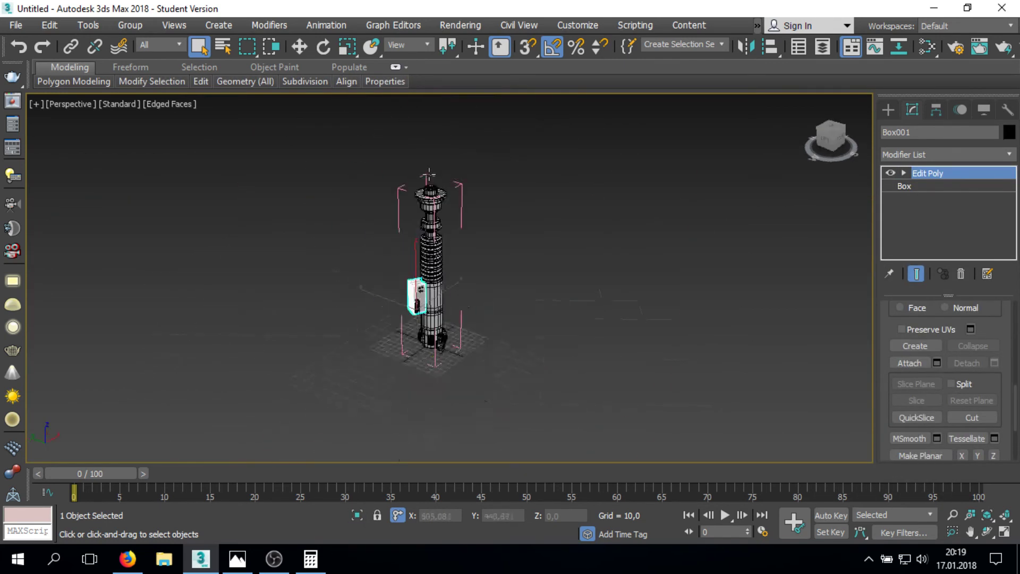
Step: Group all the hilt parts together from the Group menu
click(131, 25)
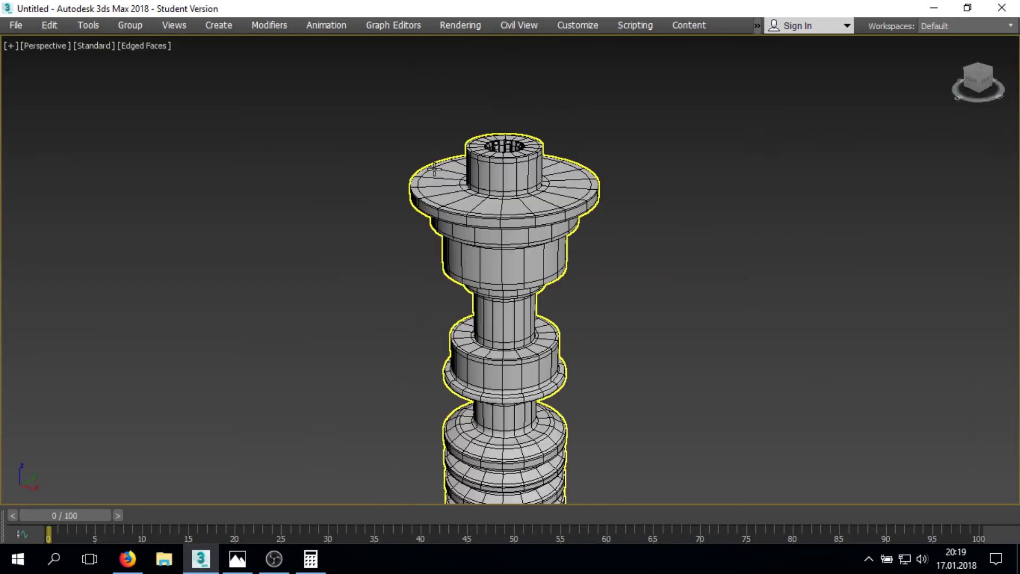